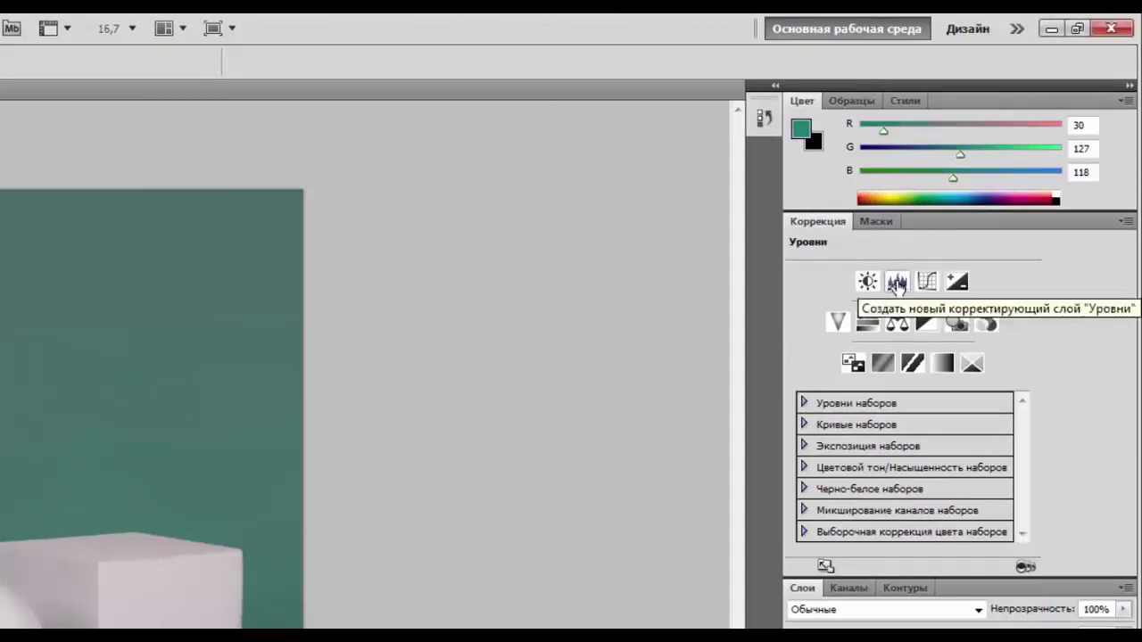
Add a Levels adjustment layer and set its black input level to 23 and white input level to 219.
click(896, 283)
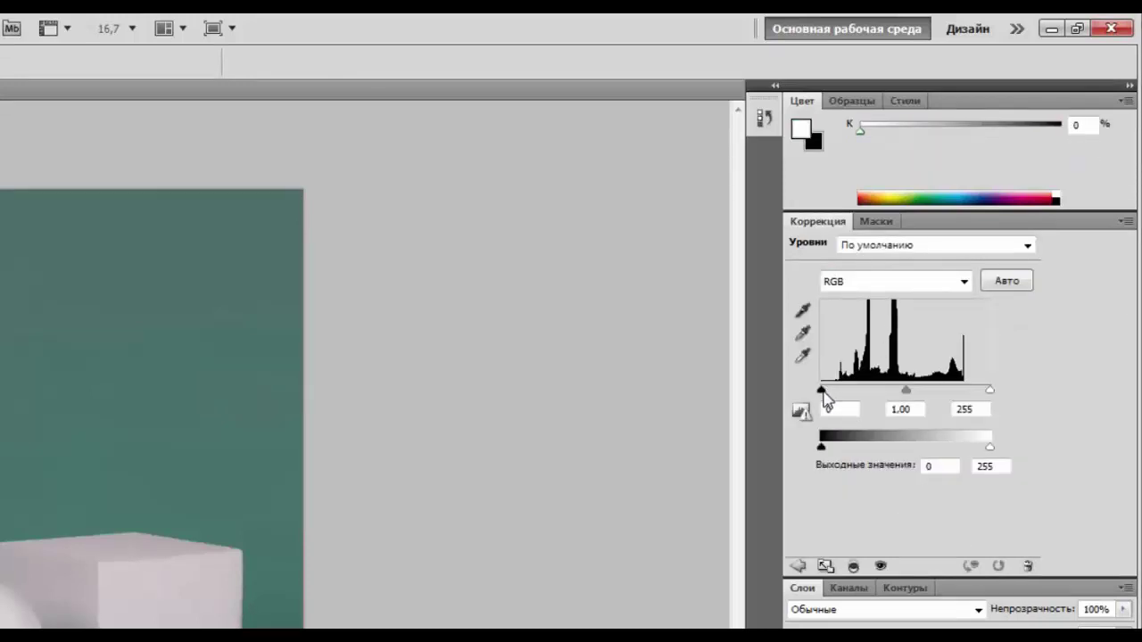
drag(822, 391, 835, 392)
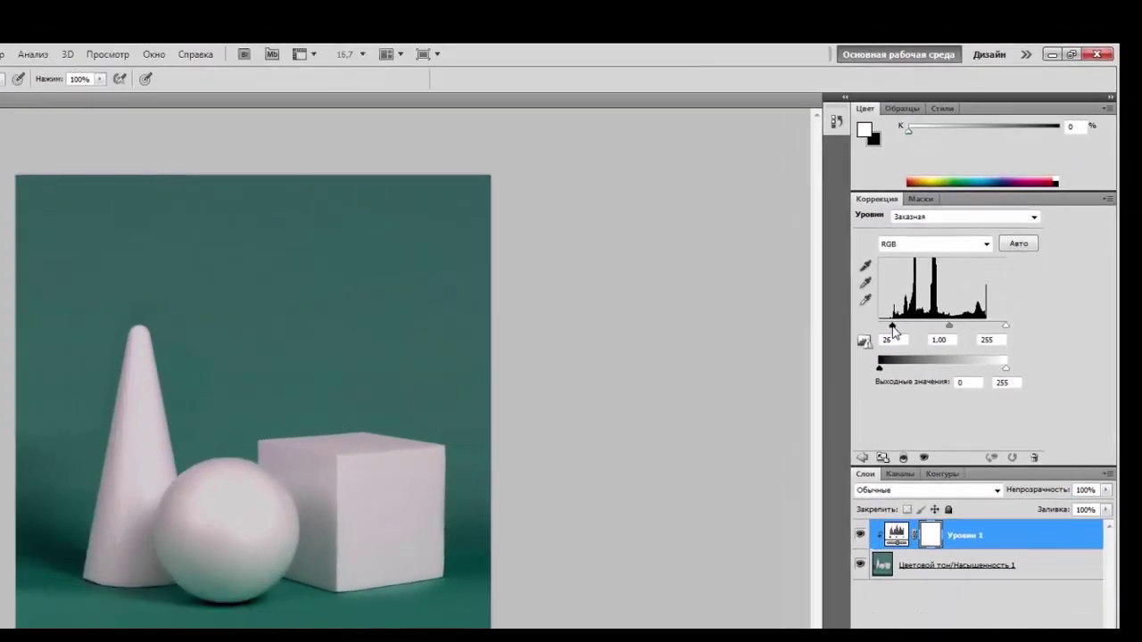
drag(894, 332, 892, 332)
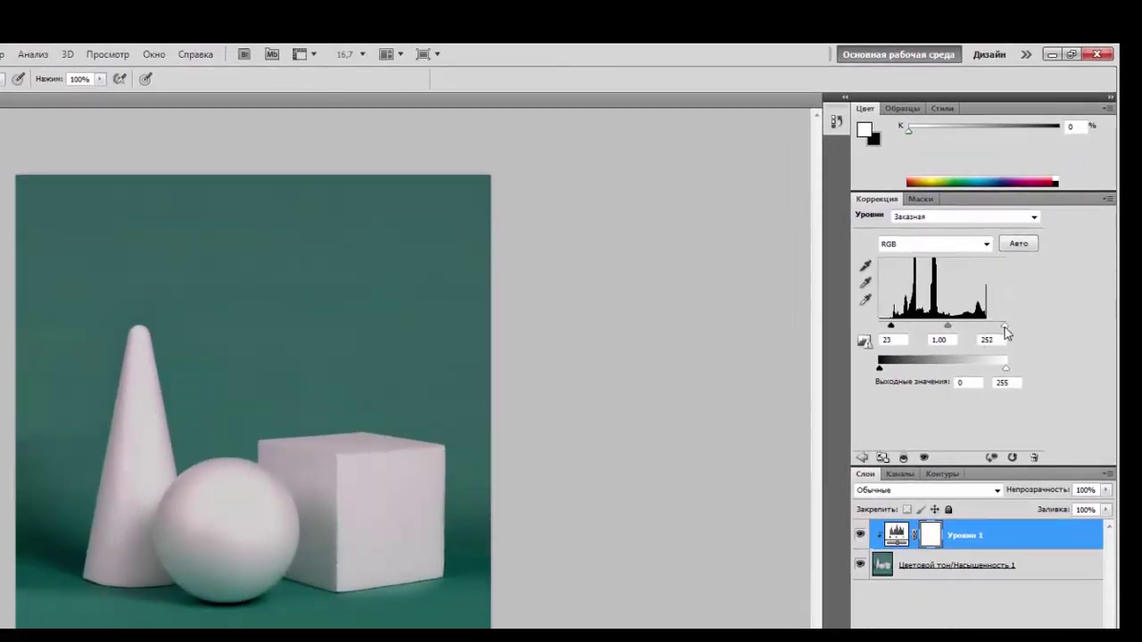
drag(1004, 330, 989, 332)
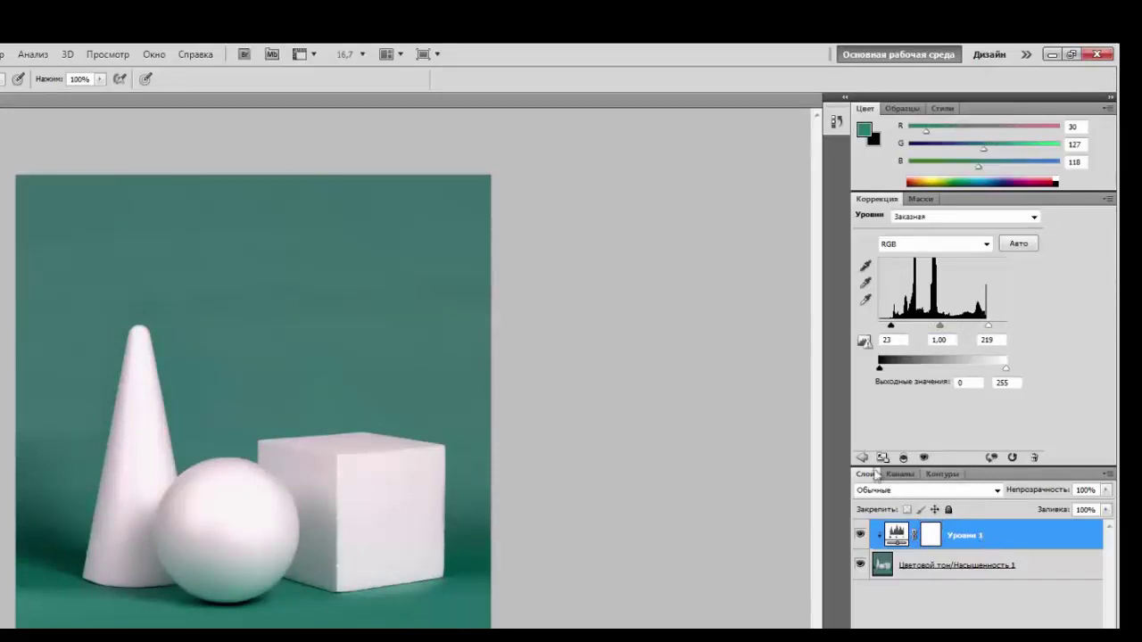
Add a Color Balance adjustment layer and set its midtones to -27 cyan/red, +1 magenta/green and +2 yellow/blue.
click(862, 458)
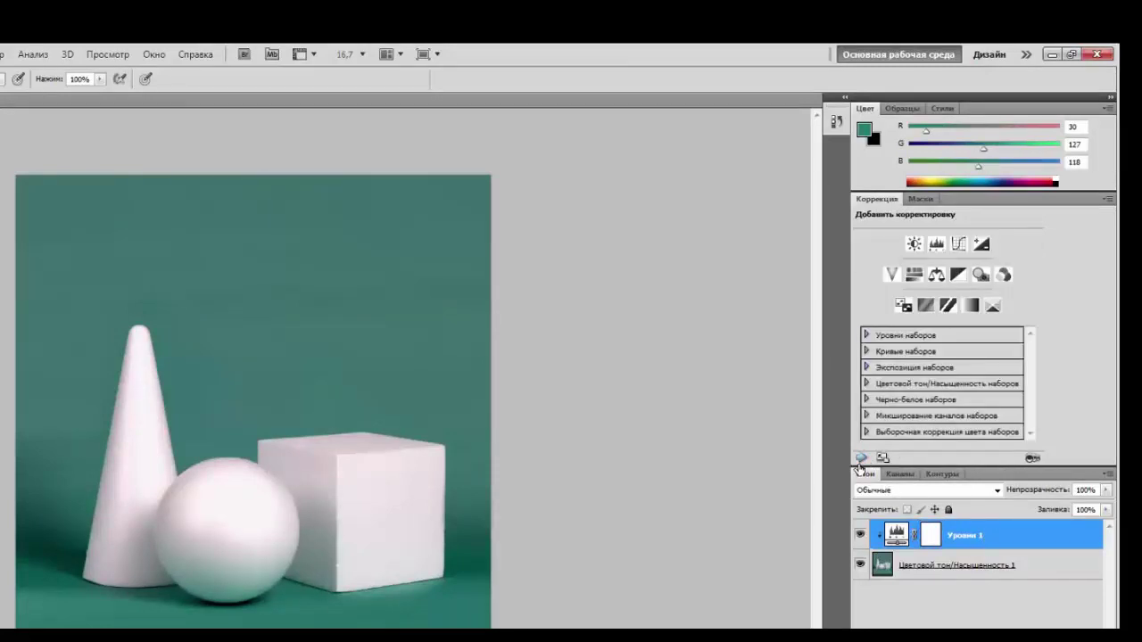
click(936, 276)
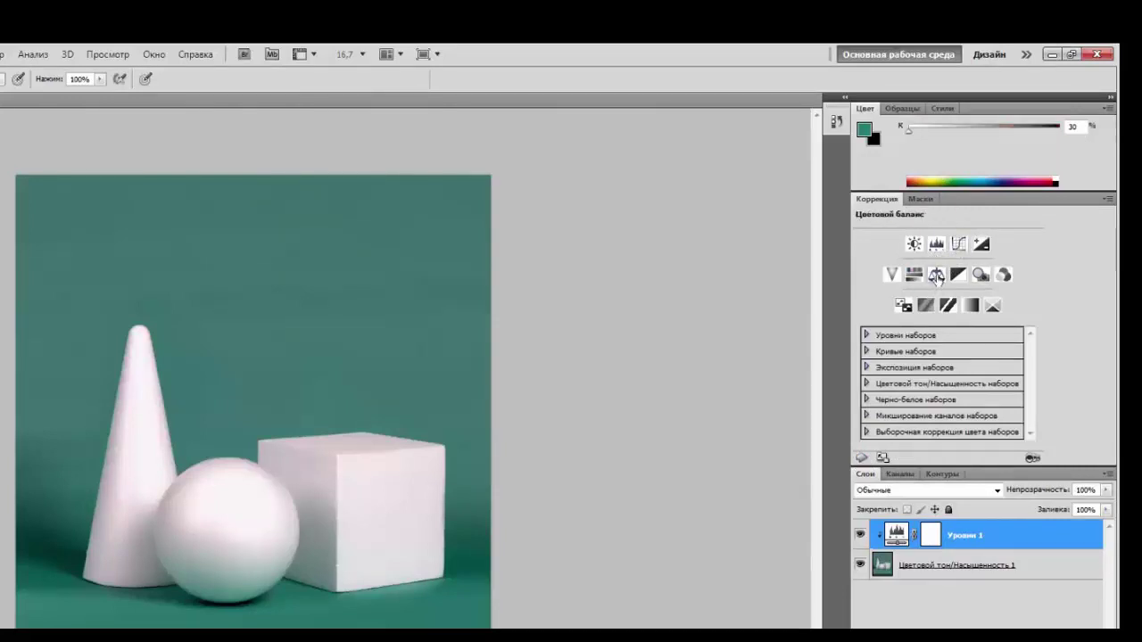
click(936, 276)
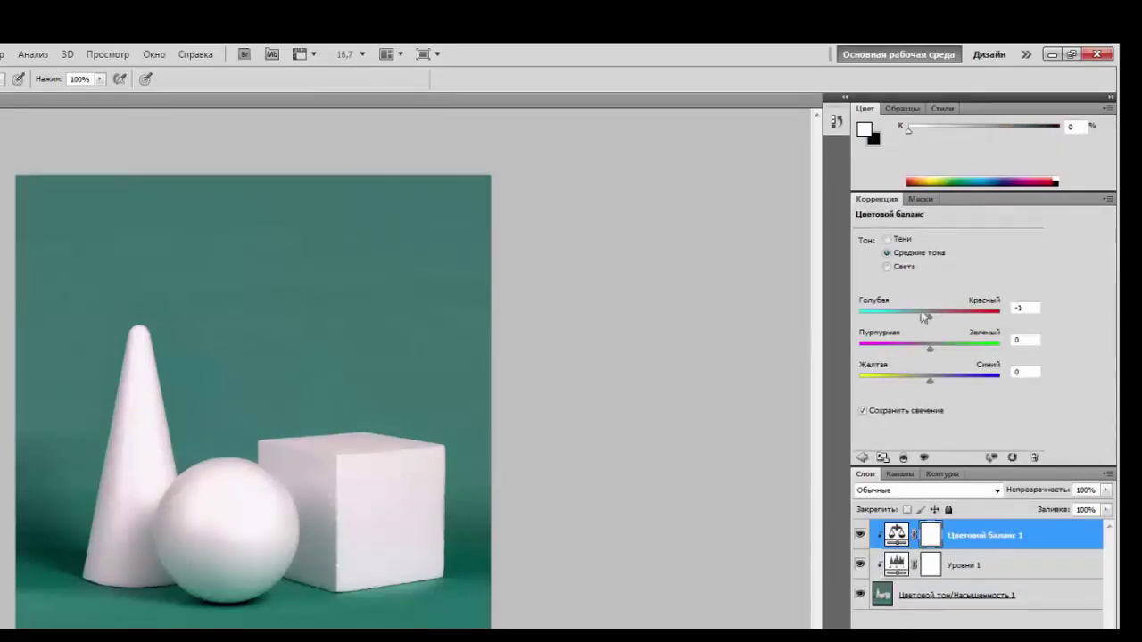
mouse_move(931, 323)
mouse_down()
mouse_move(890, 326)
mouse_move(911, 330)
mouse_up()
mouse_move(933, 355)
mouse_down()
mouse_move(900, 352)
mouse_move(958, 355)
mouse_move(934, 355)
mouse_up()
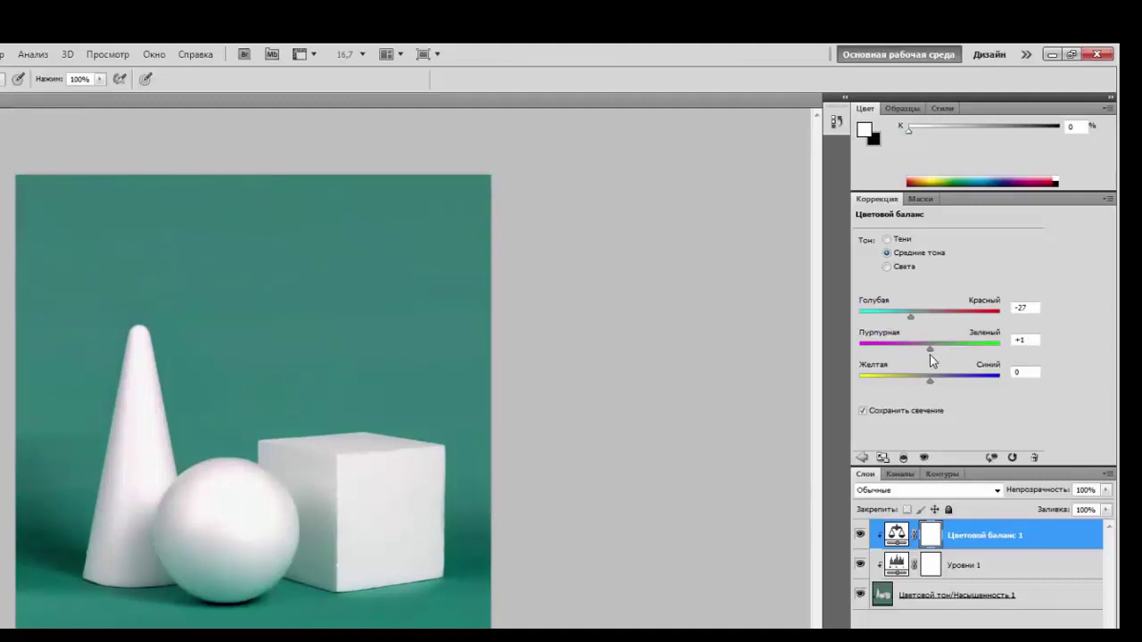
click(887, 240)
click(888, 267)
click(887, 253)
drag(926, 380, 931, 381)
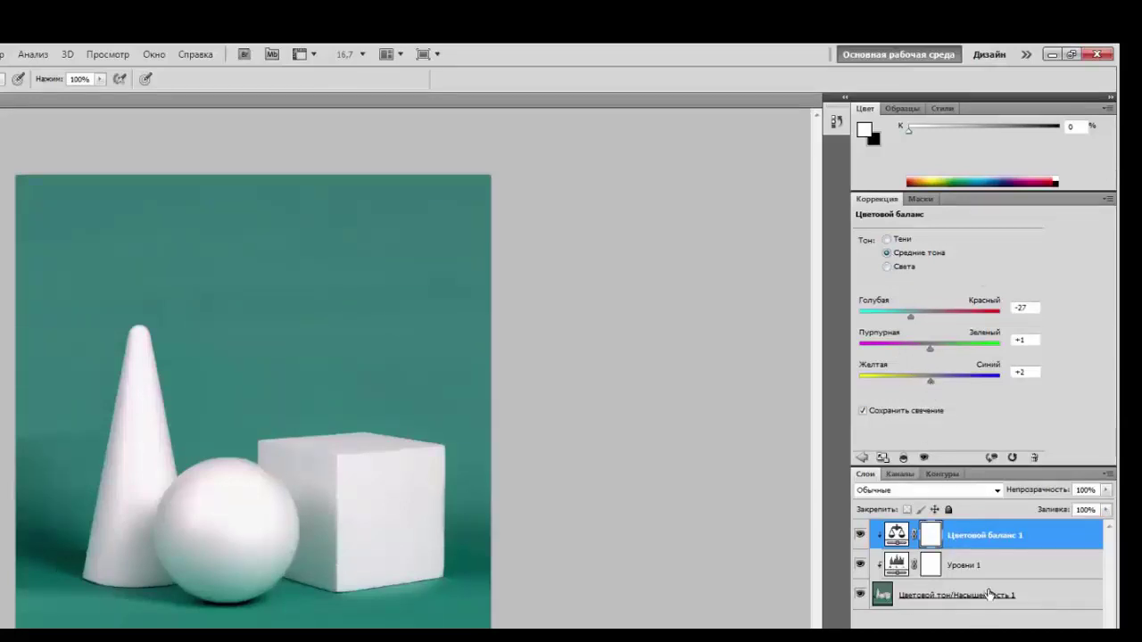
Add a Hue/Saturation adjustment layer and set its hue to -28 to turn the background green.
click(862, 459)
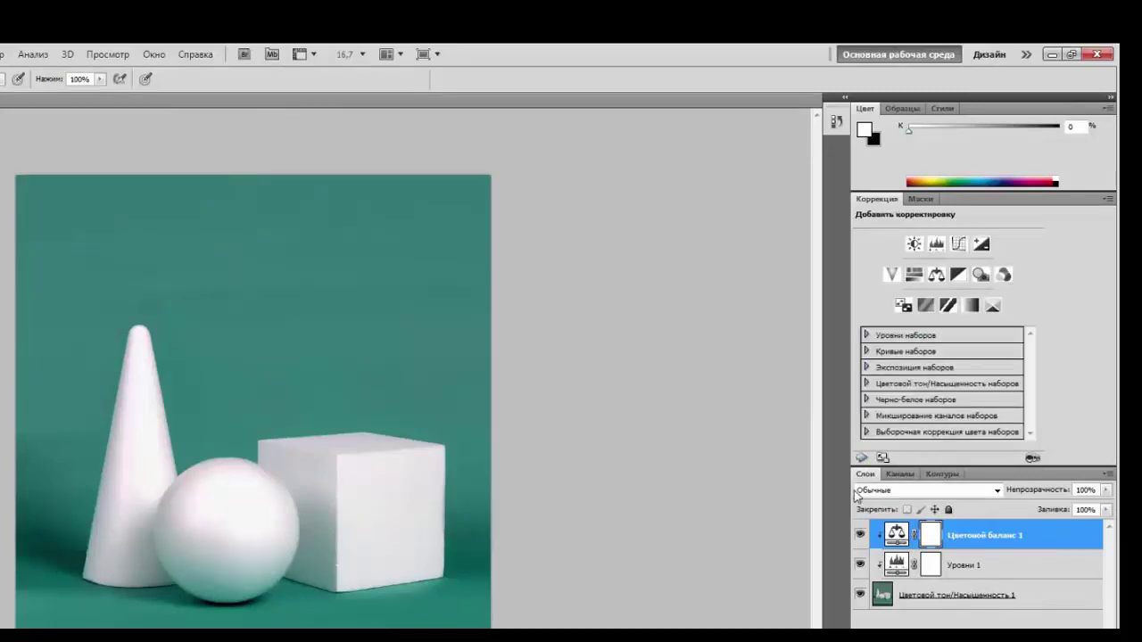
click(916, 275)
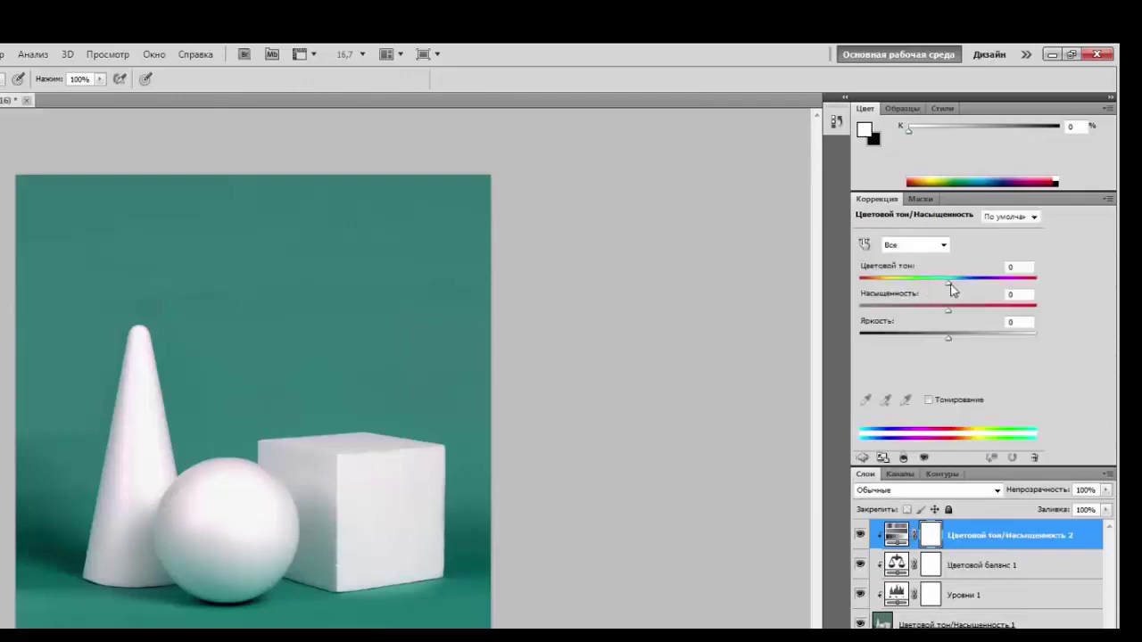
drag(949, 284, 924, 300)
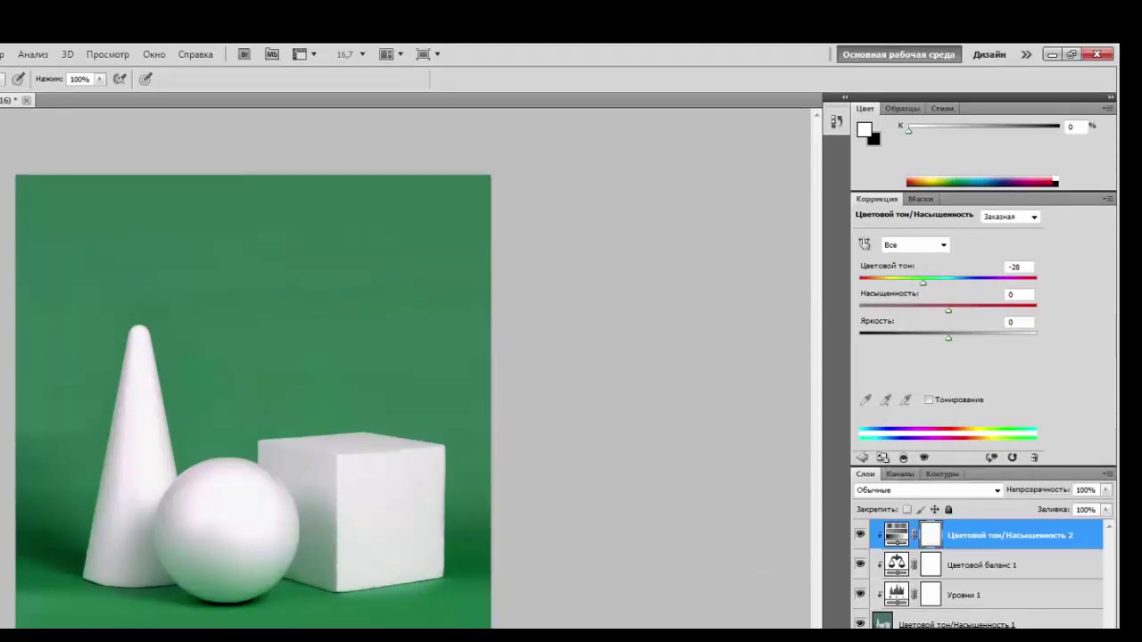
Paint black on the new Hue/Saturation layer's mask over the background above the sphere and cube.
key(x)
mouse_move(322, 344)
mouse_down()
mouse_move(238, 342)
mouse_move(389, 302)
mouse_move(301, 260)
mouse_up()
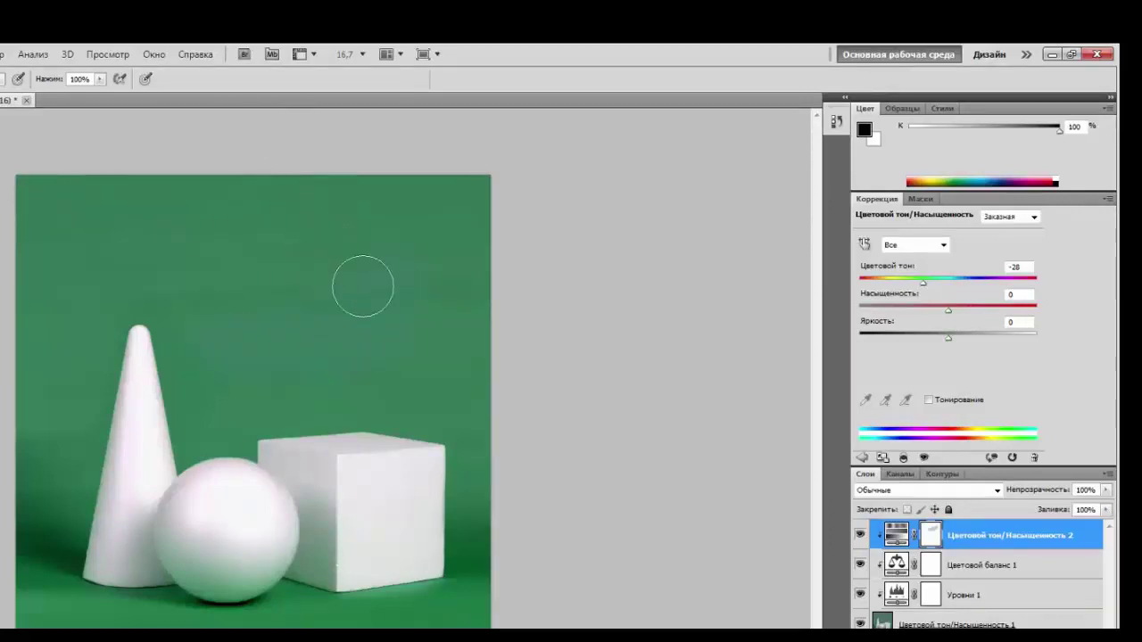
mouse_move(362, 283)
mouse_down()
mouse_move(199, 360)
mouse_move(310, 356)
mouse_move(378, 325)
mouse_move(340, 306)
mouse_move(197, 331)
mouse_move(215, 278)
mouse_move(372, 208)
mouse_move(281, 304)
mouse_up()
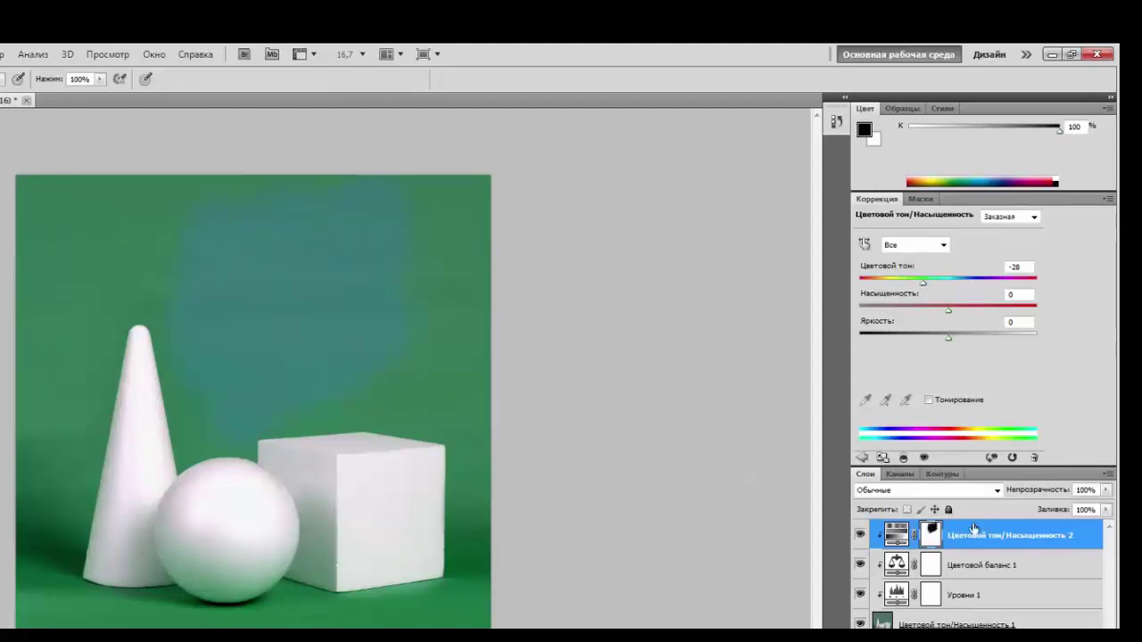
Paint black over parts of the background on the Color Balance mask and on the Levels mask.
click(915, 548)
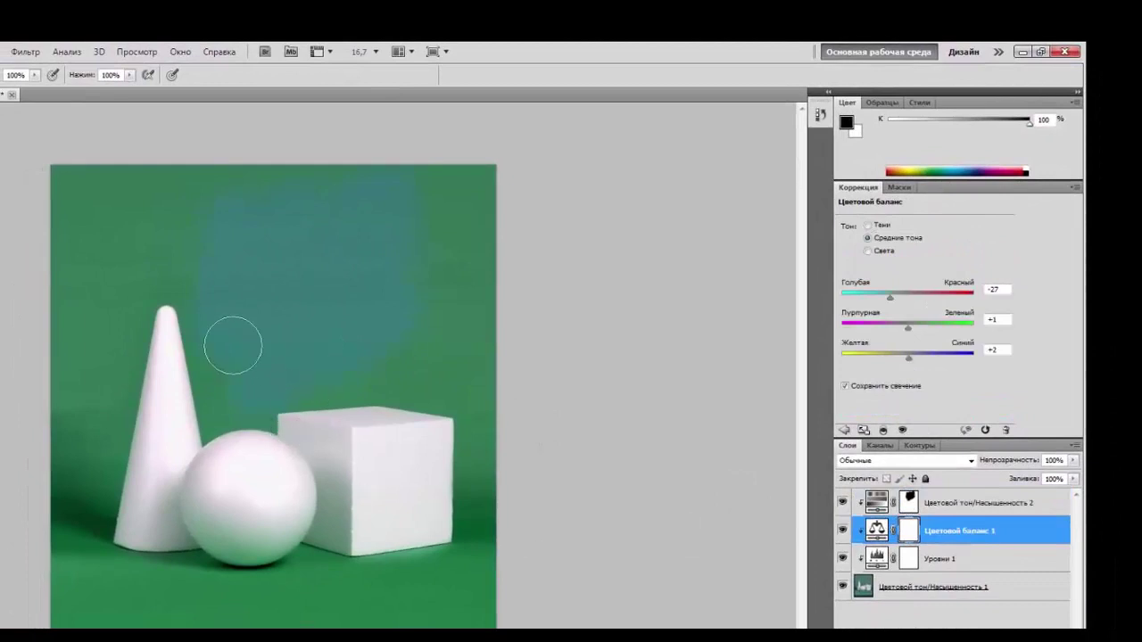
mouse_move(335, 252)
mouse_down()
mouse_move(301, 269)
mouse_move(312, 279)
mouse_move(274, 318)
mouse_move(312, 301)
mouse_move(328, 343)
mouse_up()
click(907, 567)
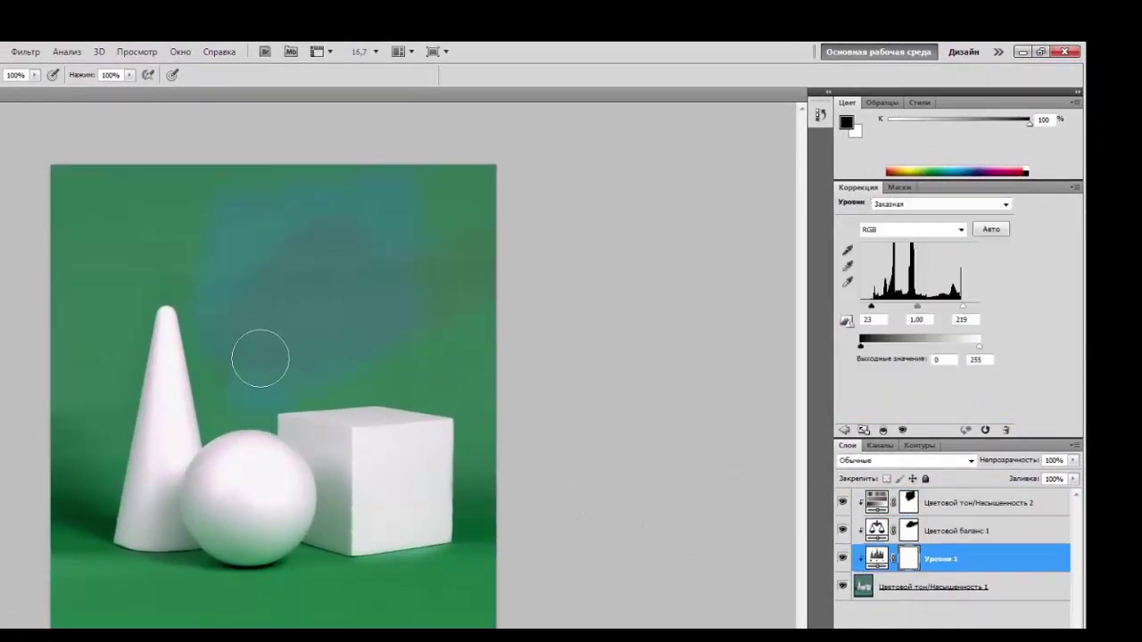
drag(265, 280, 283, 184)
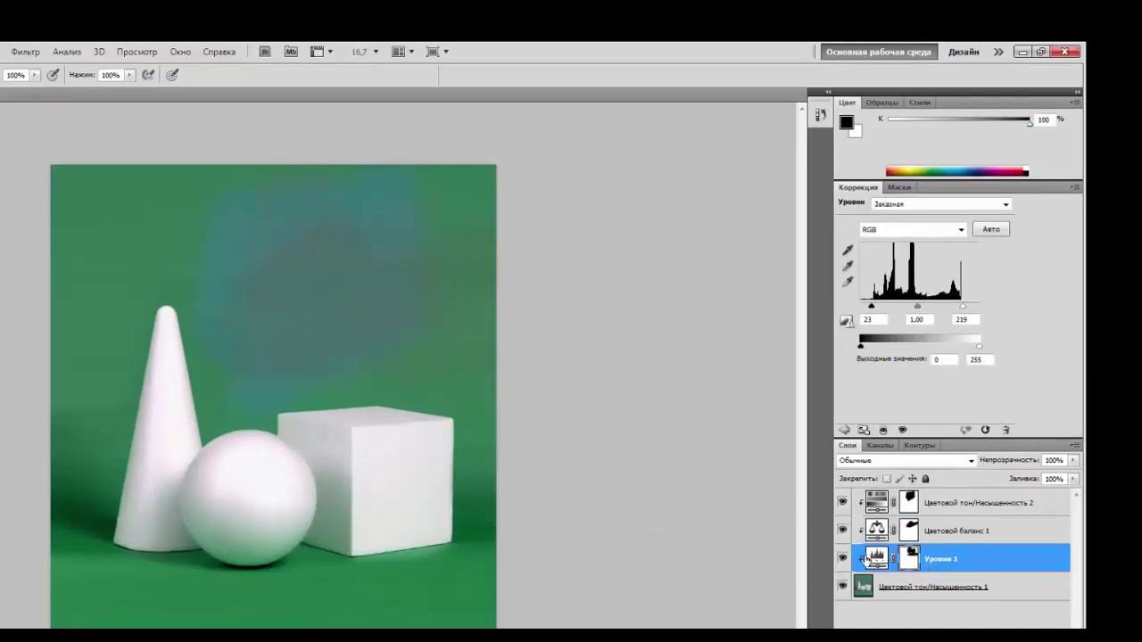
Set the hue of the clipped Hue/Saturation adjustment layer to about +5.
key(alt+bracketright)
key(alt+bracketright)
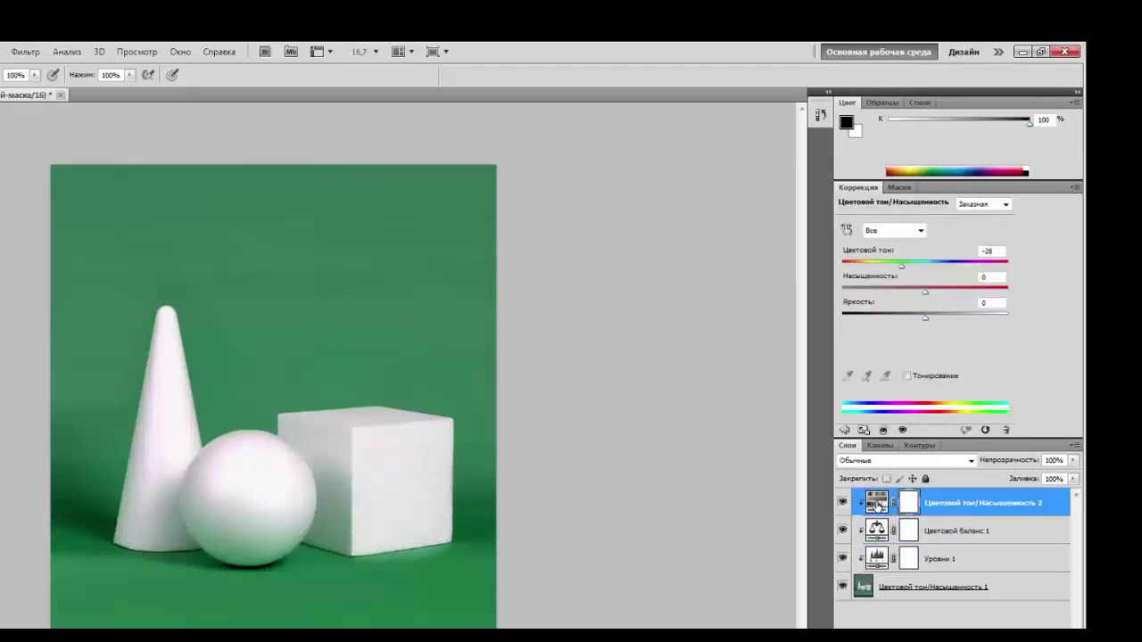
drag(901, 266, 926, 267)
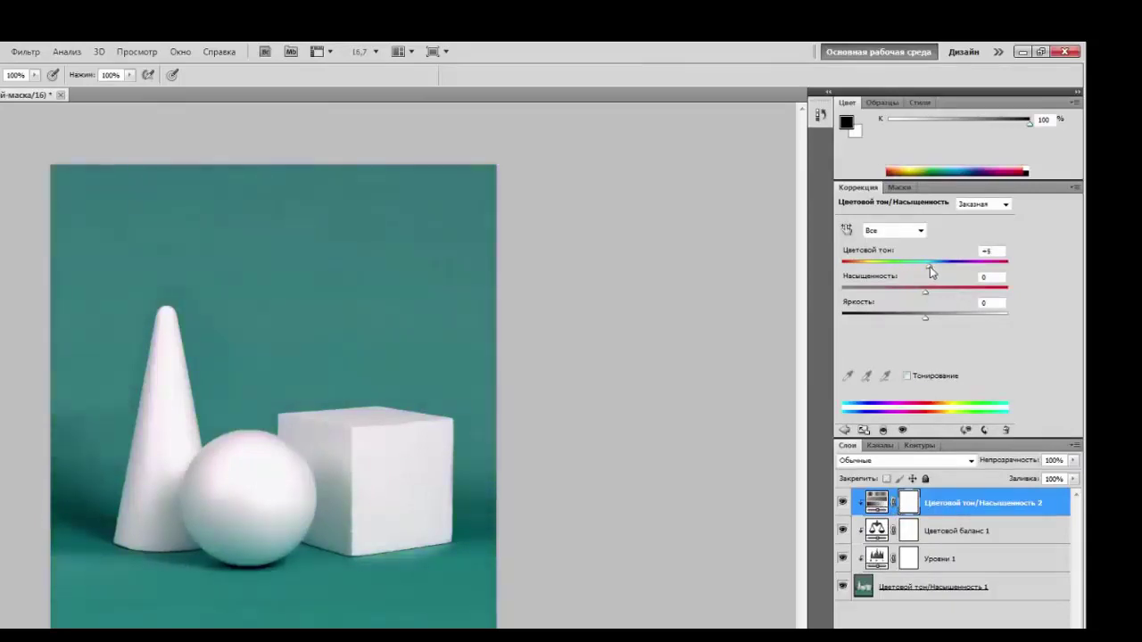
Add a Curves adjustment layer and brighten the image with two curve points, the lower one at input 76, output 87.
click(844, 430)
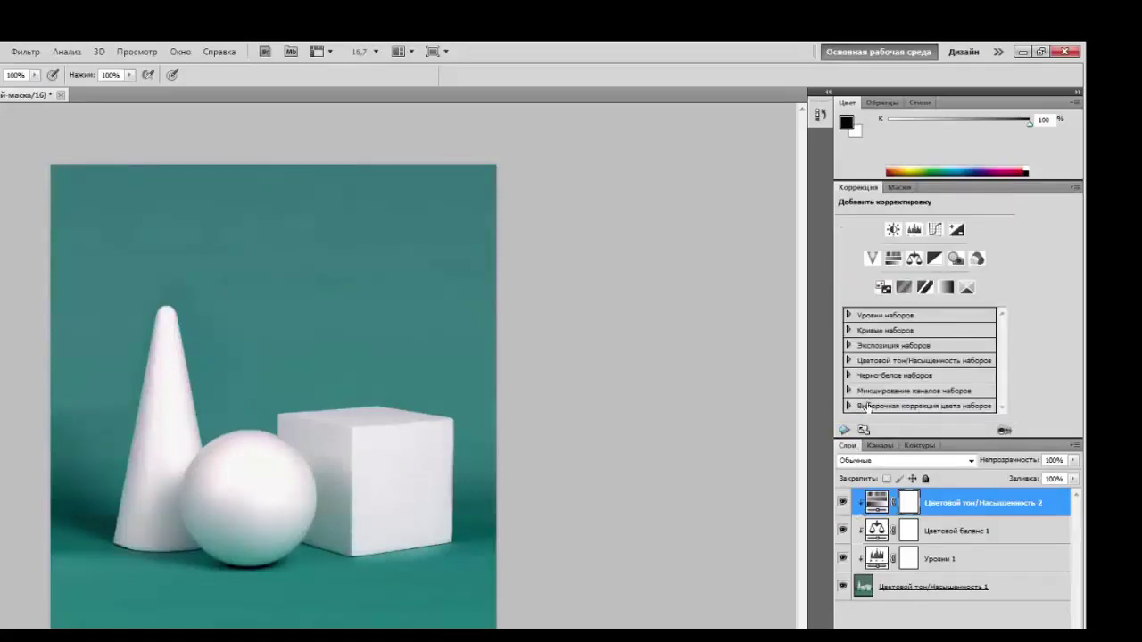
click(935, 231)
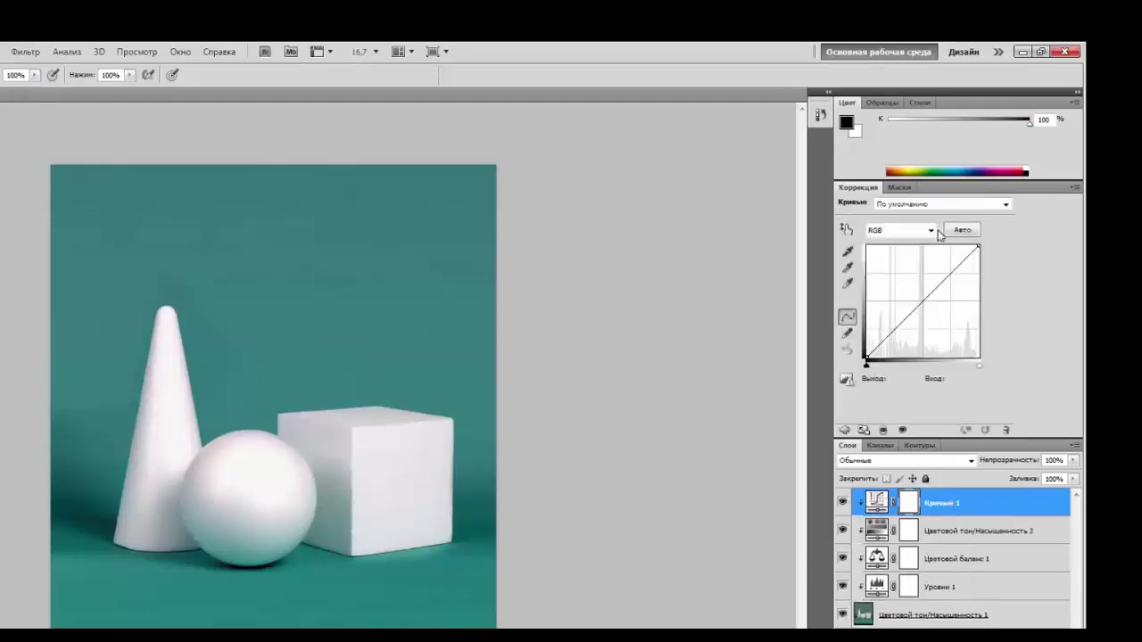
drag(947, 275, 939, 269)
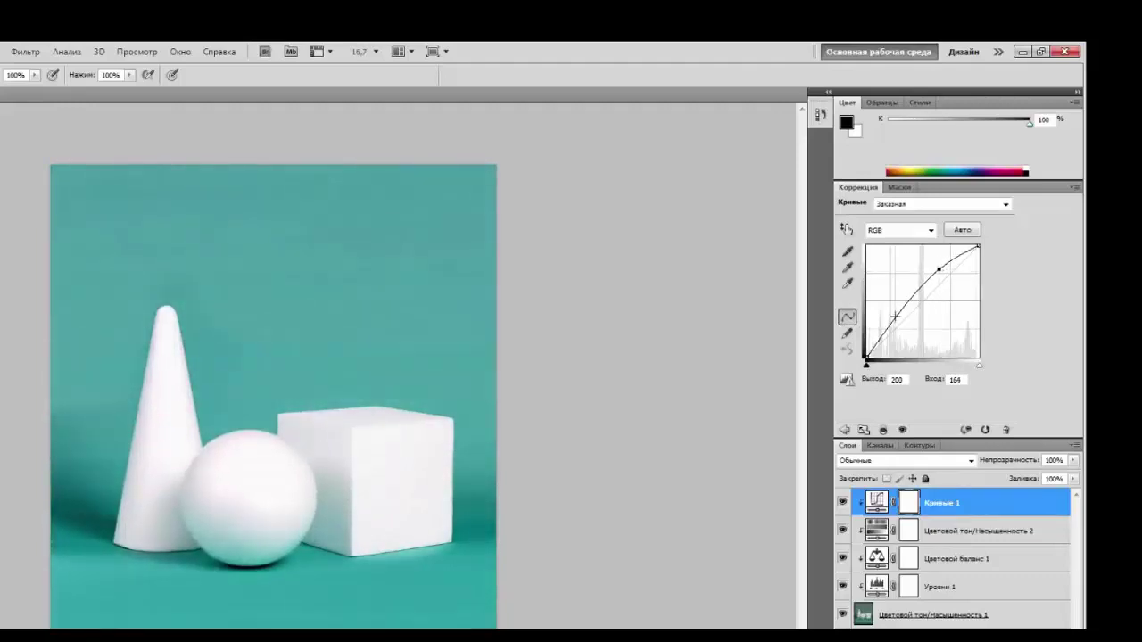
drag(895, 316, 899, 315)
drag(939, 268, 939, 273)
drag(902, 314, 901, 318)
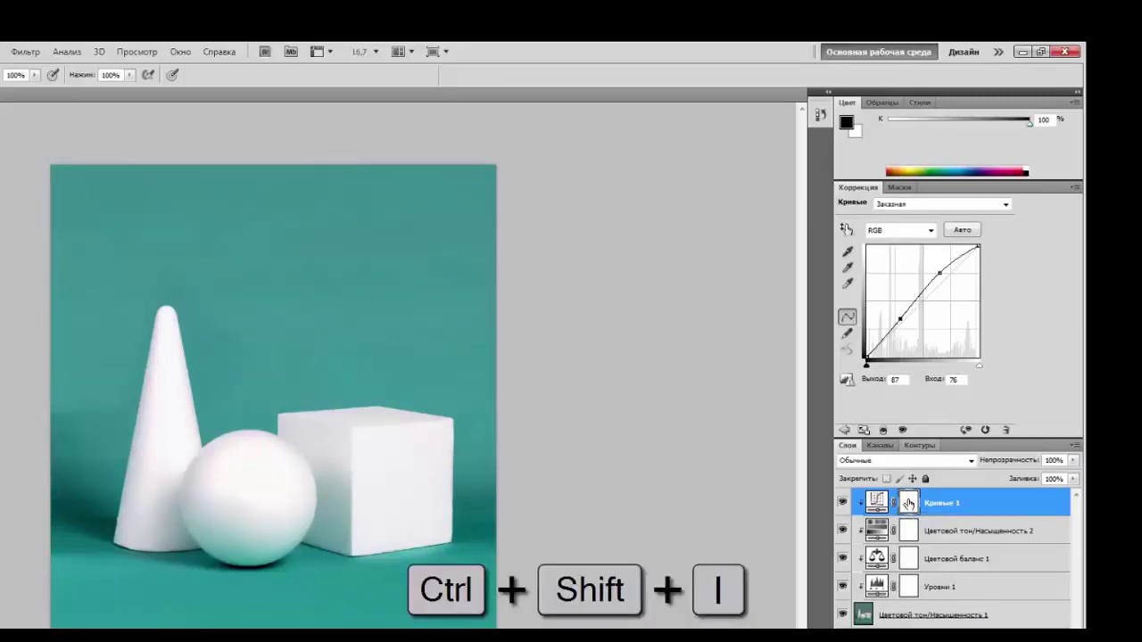
Invert the Curves layer's mask to black and set up a white soft brush about 1242 px in size.
key(ctrl+i)
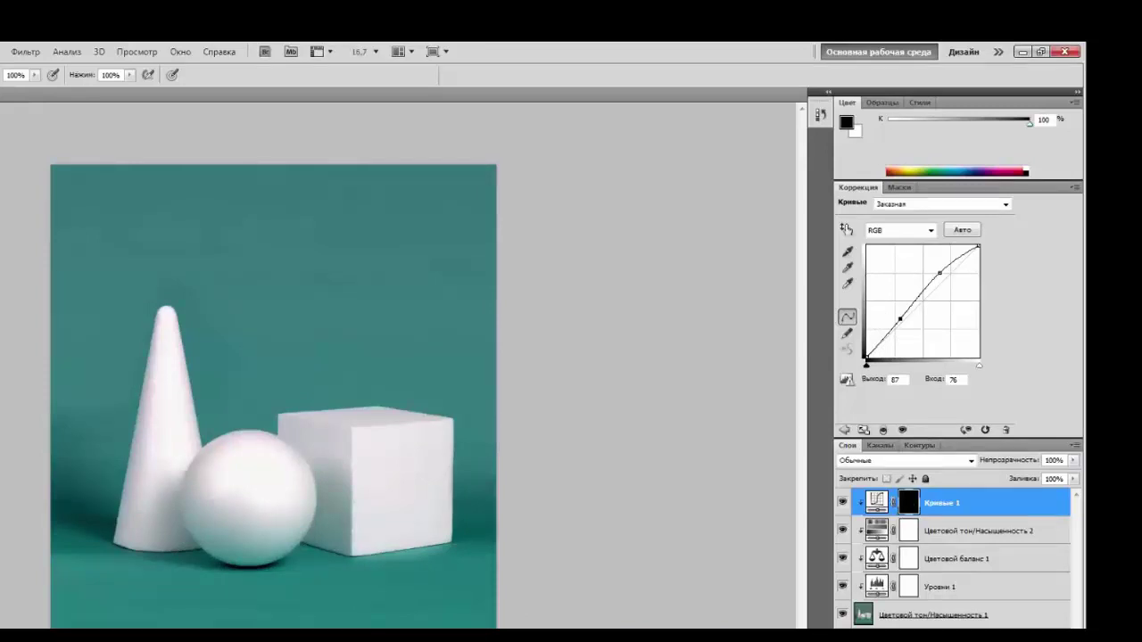
key(x)
right_click(389, 296)
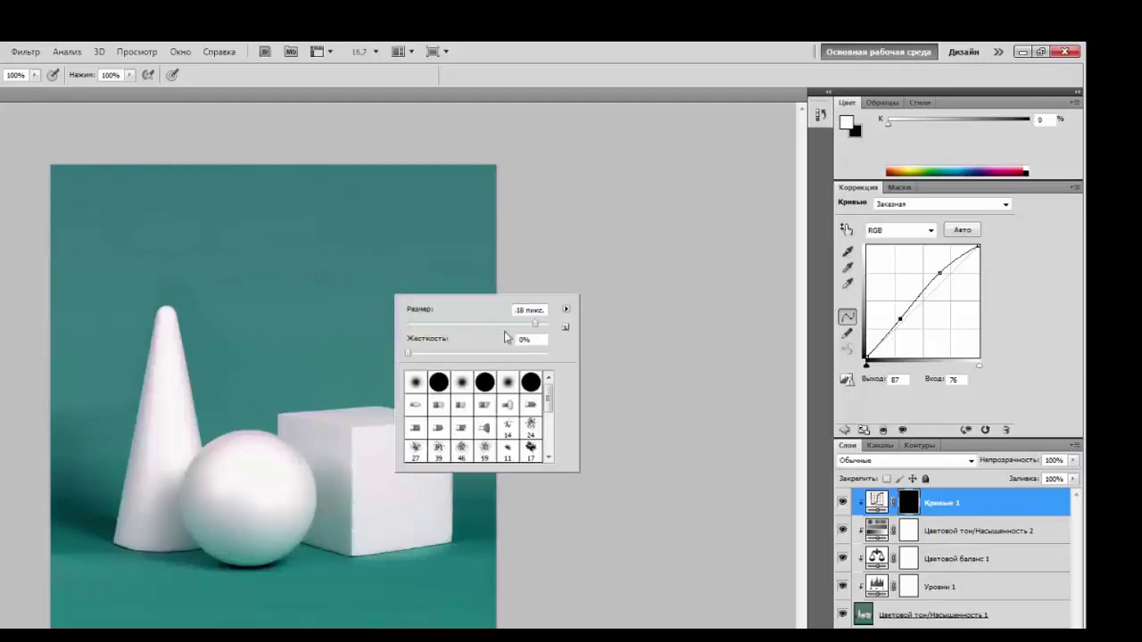
drag(536, 323, 546, 323)
key(Return)
Paint white on the Curves layer's mask across the upper background and around the objects to brighten it.
drag(454, 242, 272, 216)
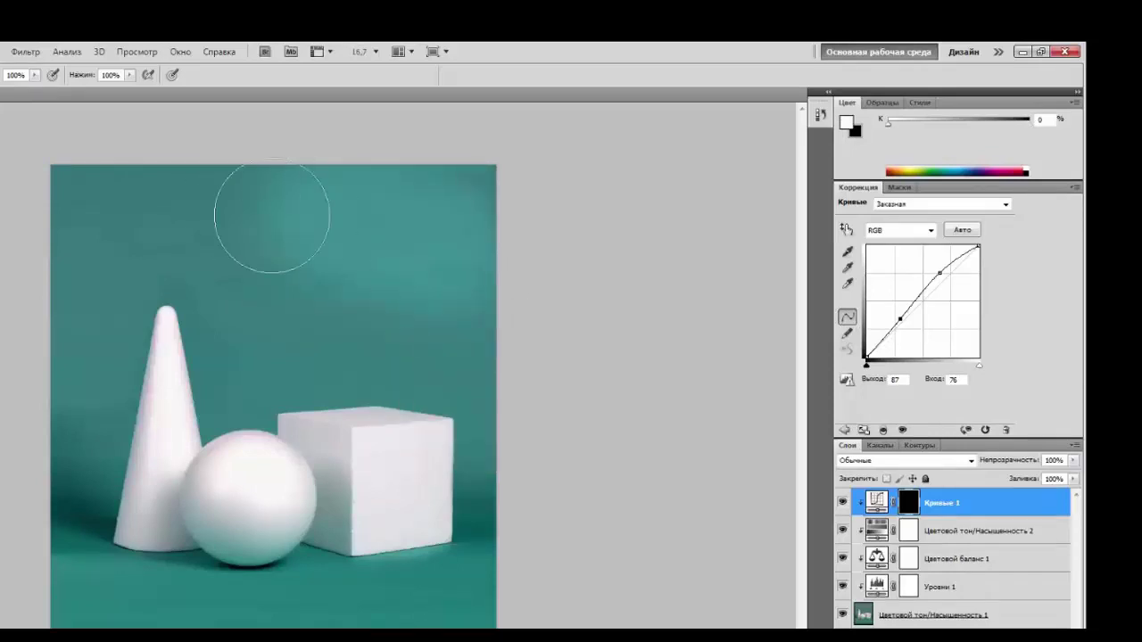
drag(429, 339, 323, 362)
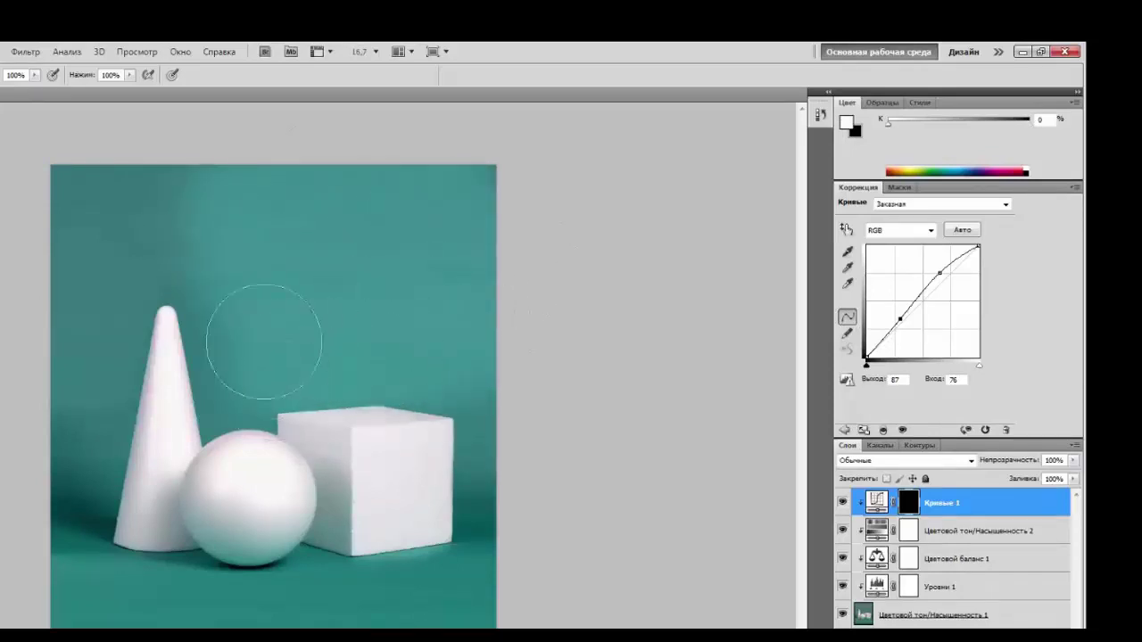
mouse_move(265, 341)
mouse_down()
mouse_move(254, 368)
mouse_move(188, 173)
mouse_move(150, 192)
mouse_move(87, 332)
mouse_move(69, 451)
mouse_move(95, 296)
mouse_up()
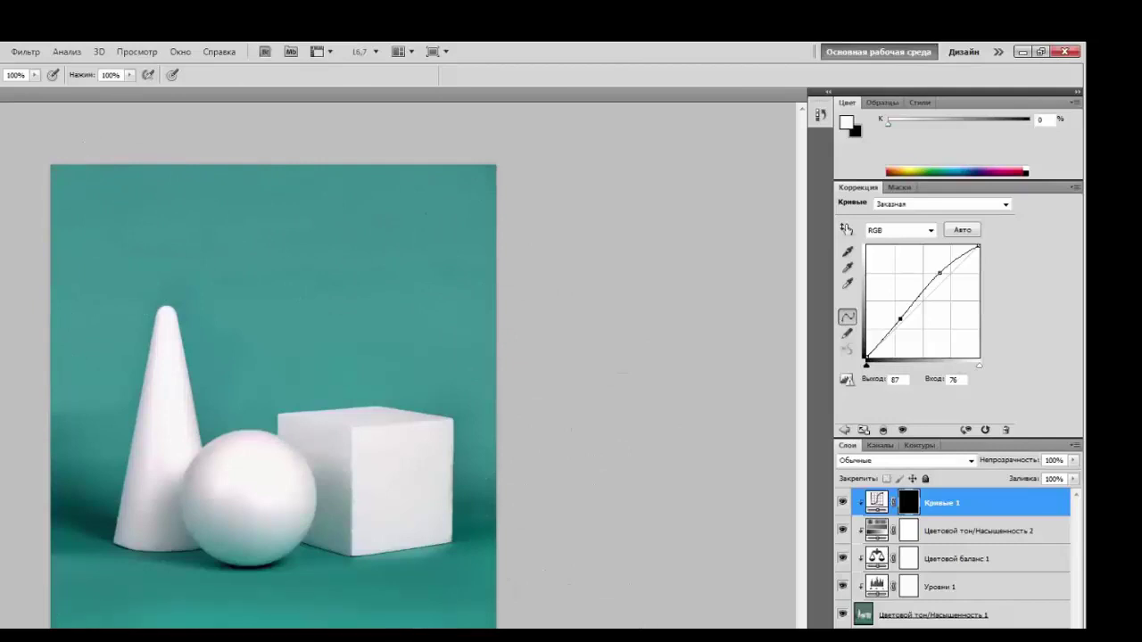
mouse_move(85, 416)
mouse_down()
mouse_move(370, 217)
mouse_move(434, 235)
mouse_move(281, 116)
mouse_up()
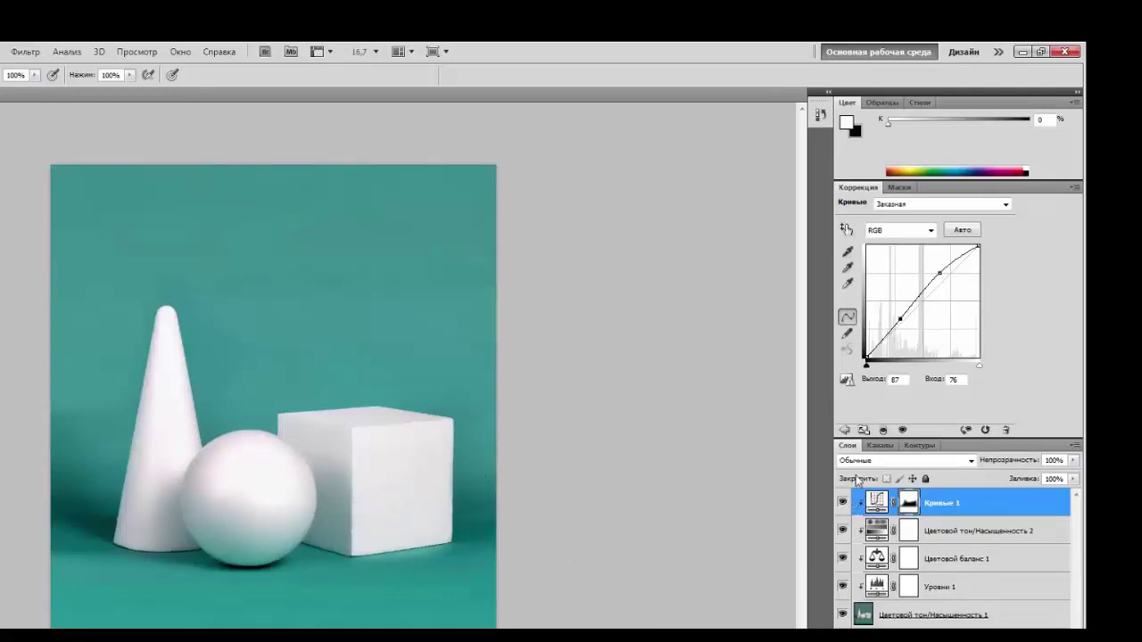
Add a Black & White adjustment layer with default settings and hide both it and the Curves layer.
click(846, 431)
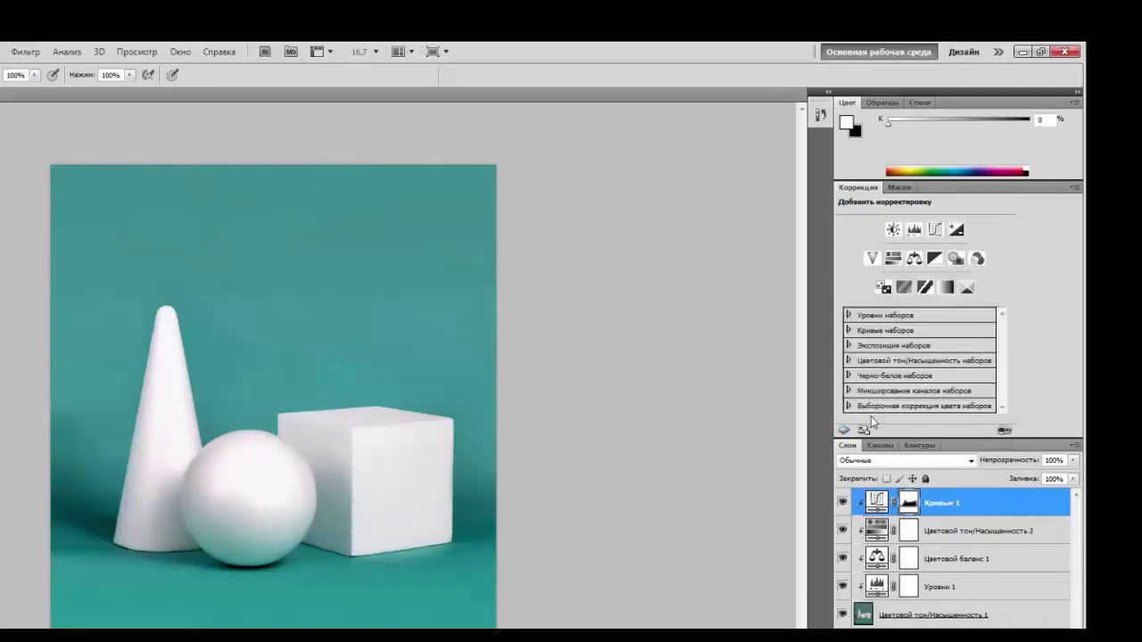
click(934, 258)
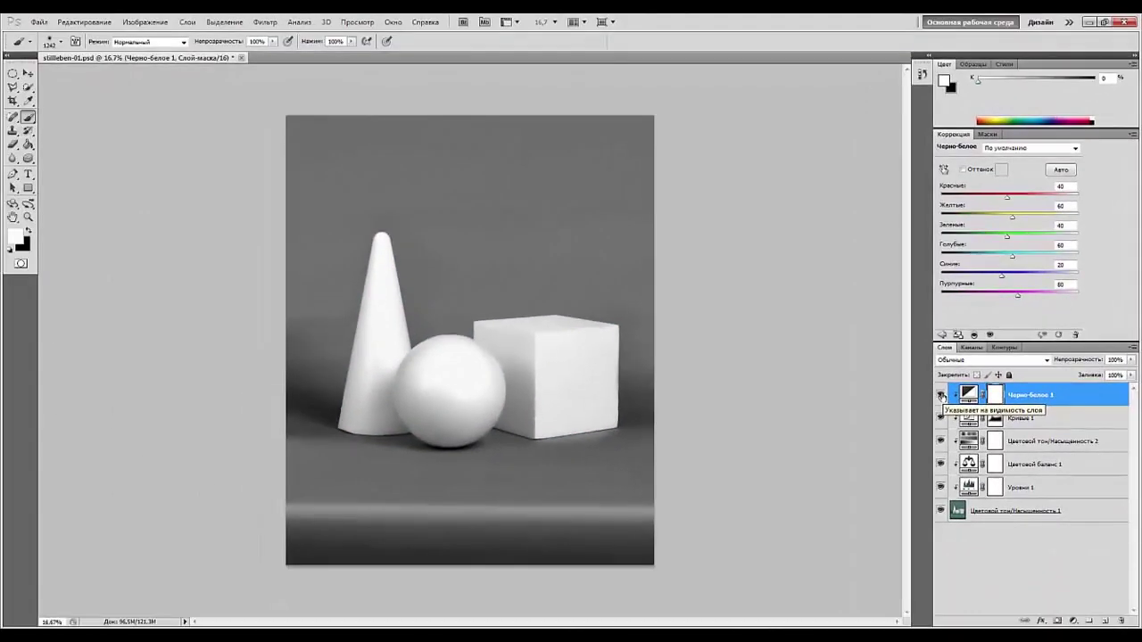
click(941, 396)
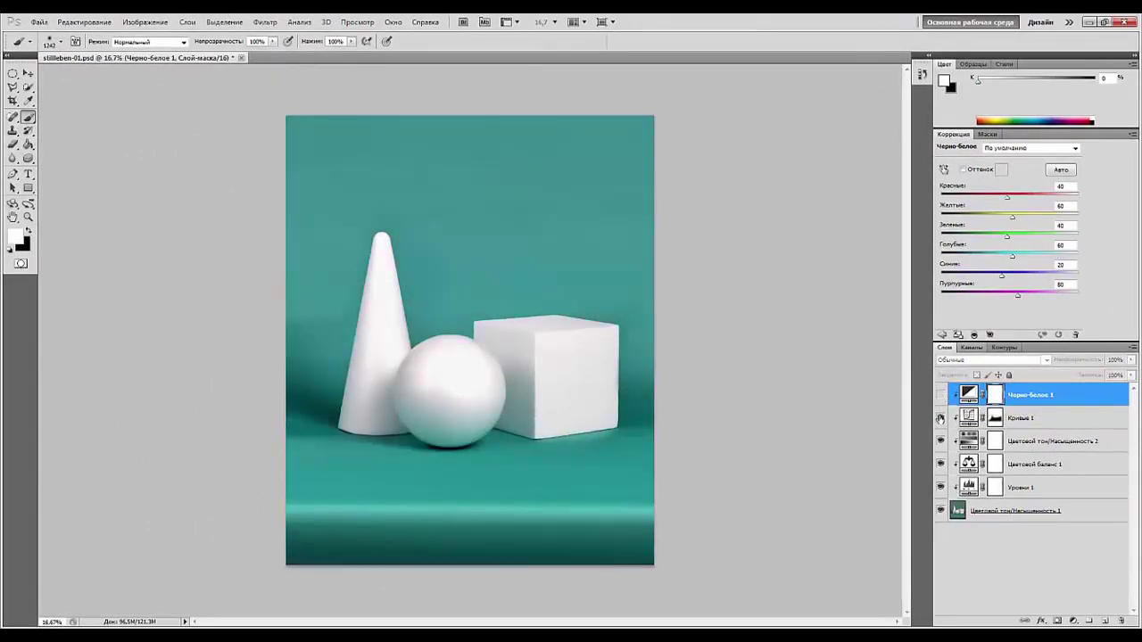
click(940, 419)
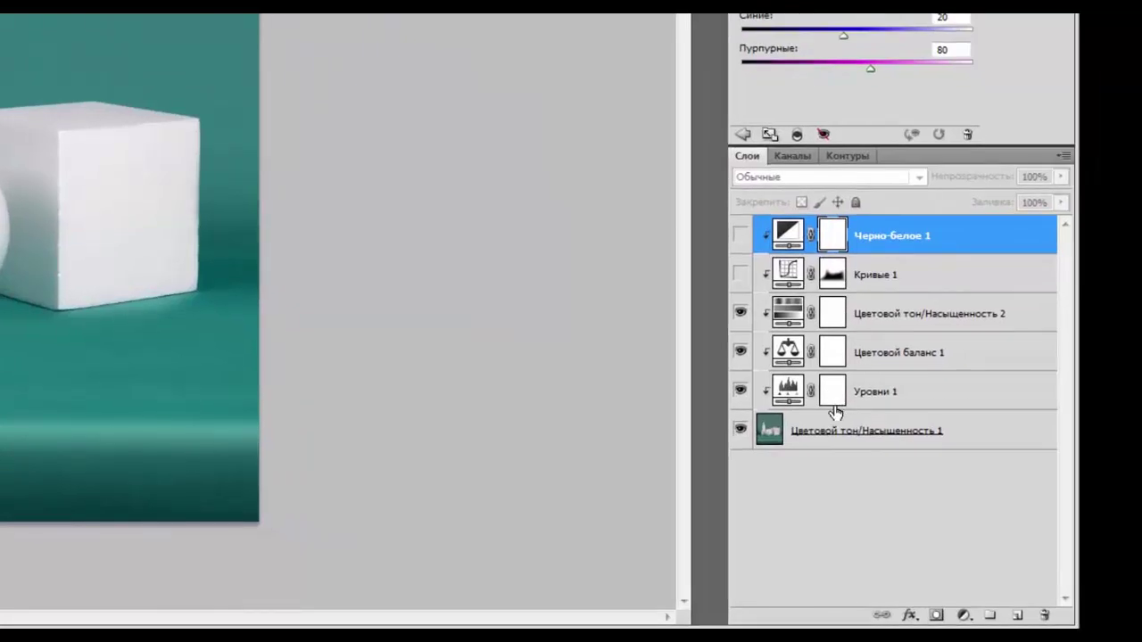
Reopen the Levels adjustment layer's settings and set its midtone input value to 1.24.
click(790, 396)
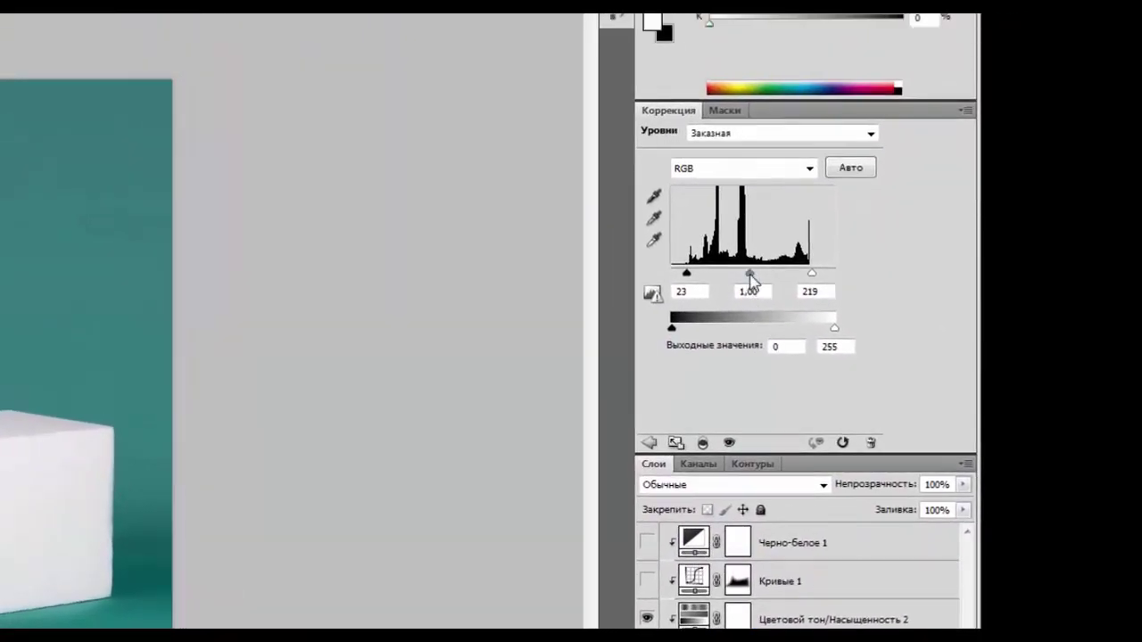
drag(750, 276, 737, 275)
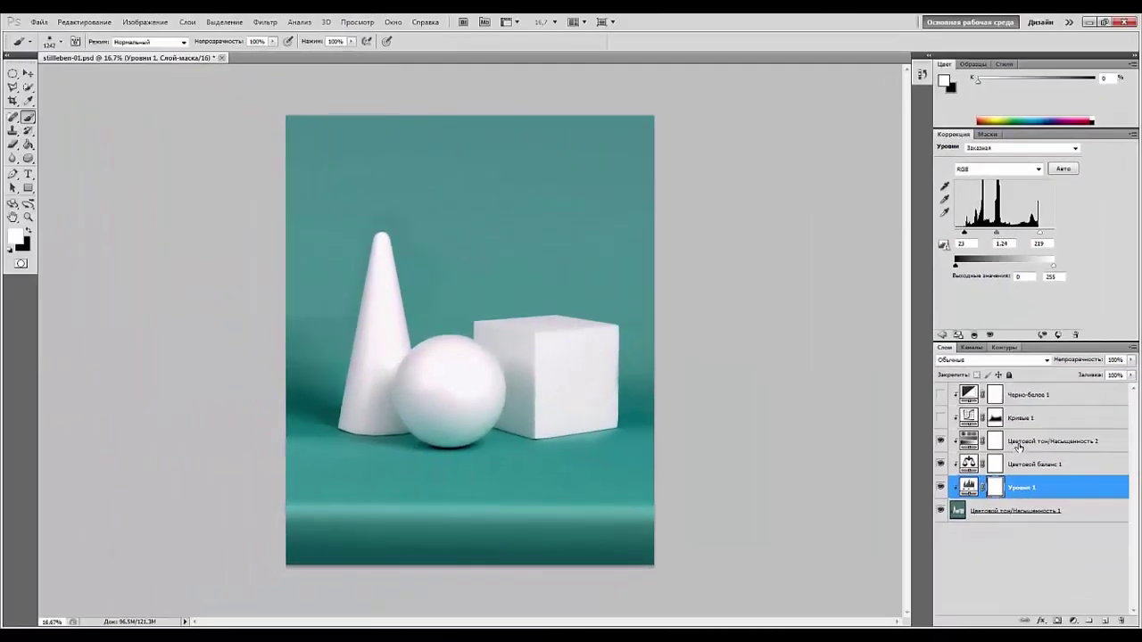
Merge the visible Hue/Saturation, Color Balance, Levels and photo layers into a single layer.
click(1019, 444)
click(1025, 393)
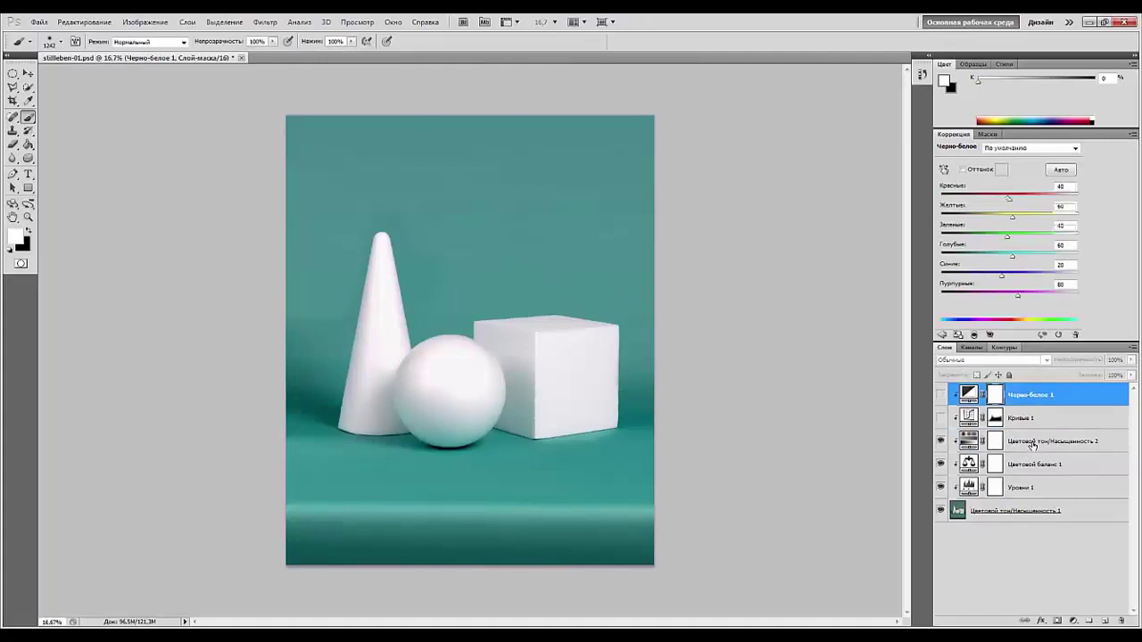
click(1033, 444)
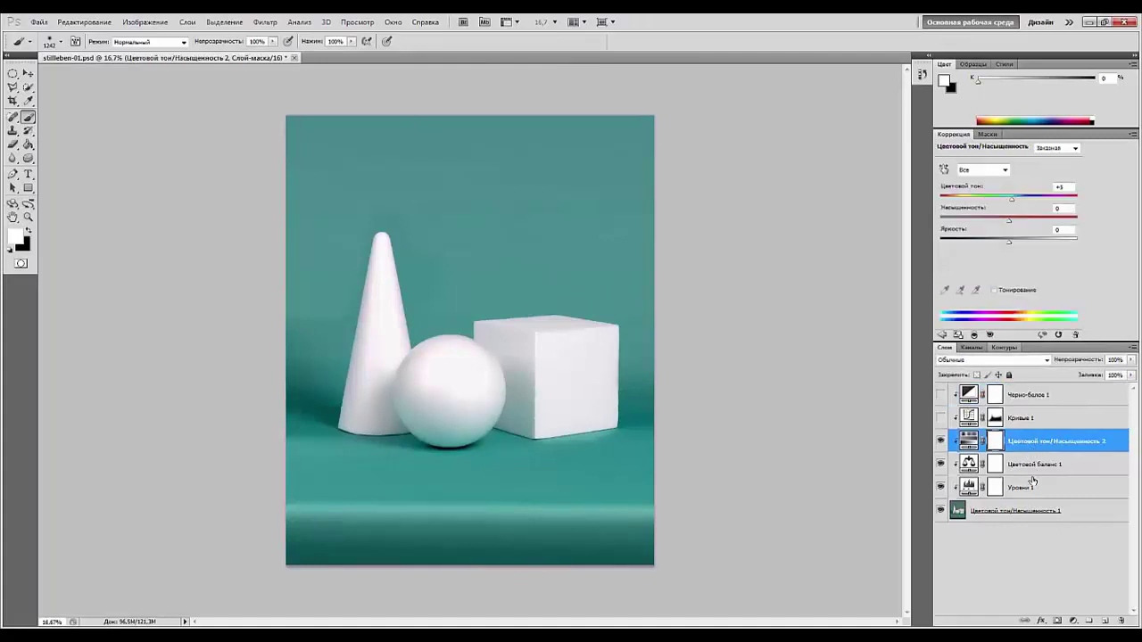
right_click(1037, 446)
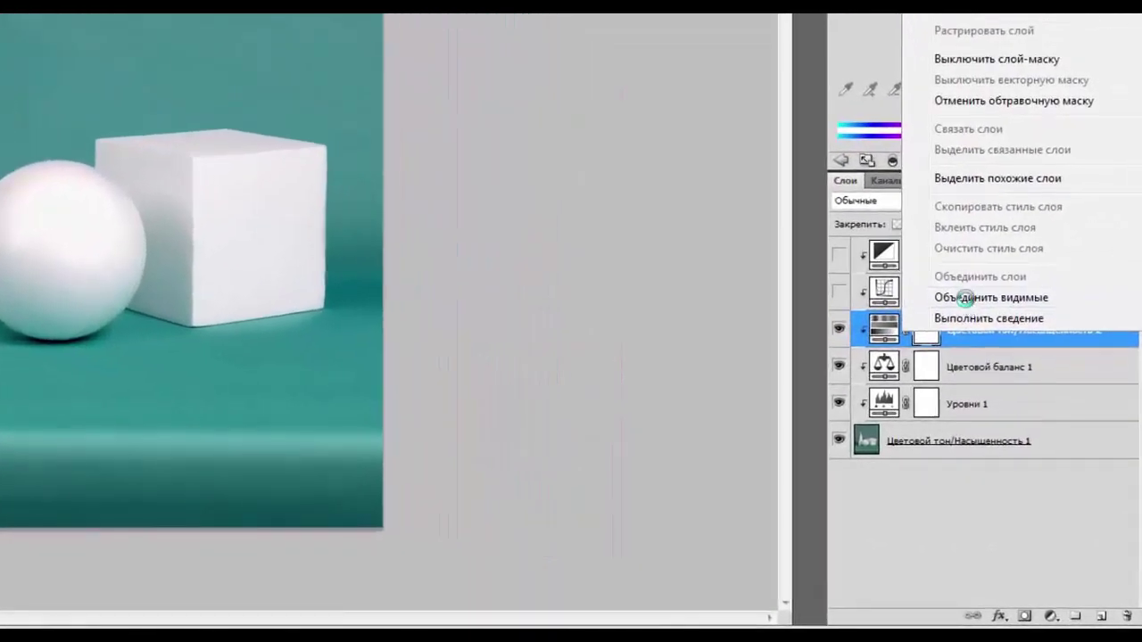
click(1021, 421)
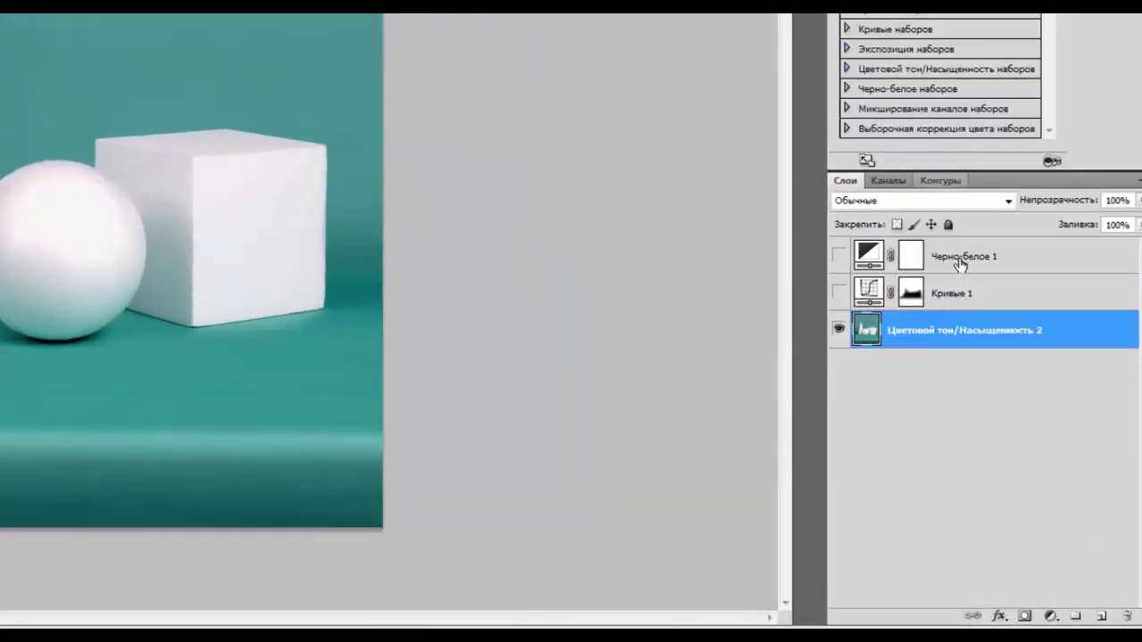
Delete the hidden Black & White and Curves adjustment layers.
click(959, 262)
shift+click(1000, 298)
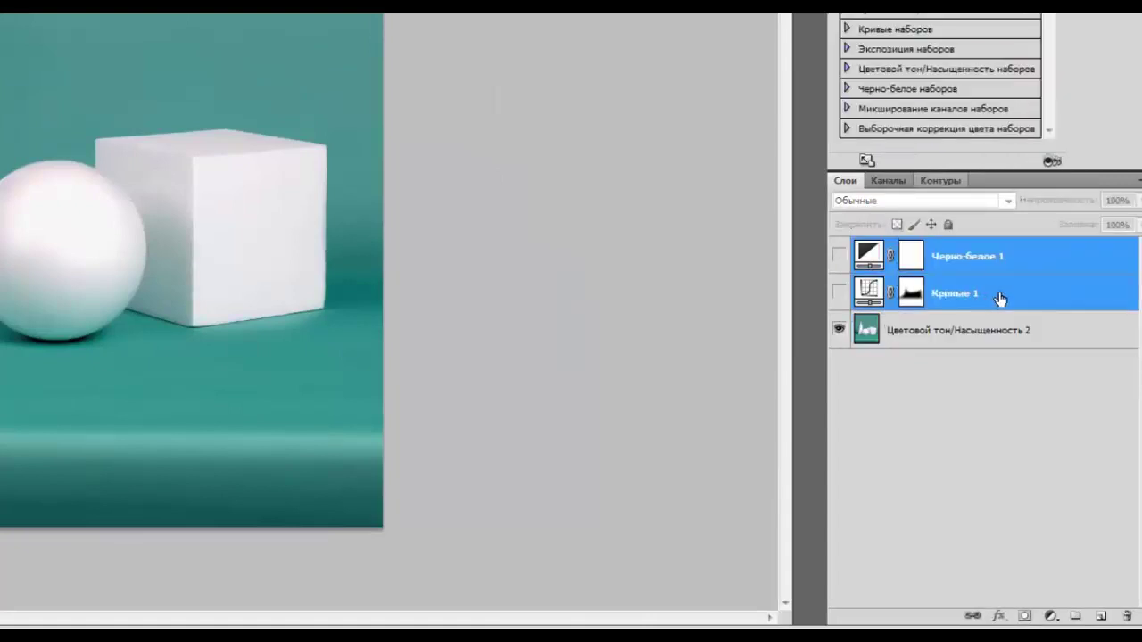
drag(999, 299, 1128, 616)
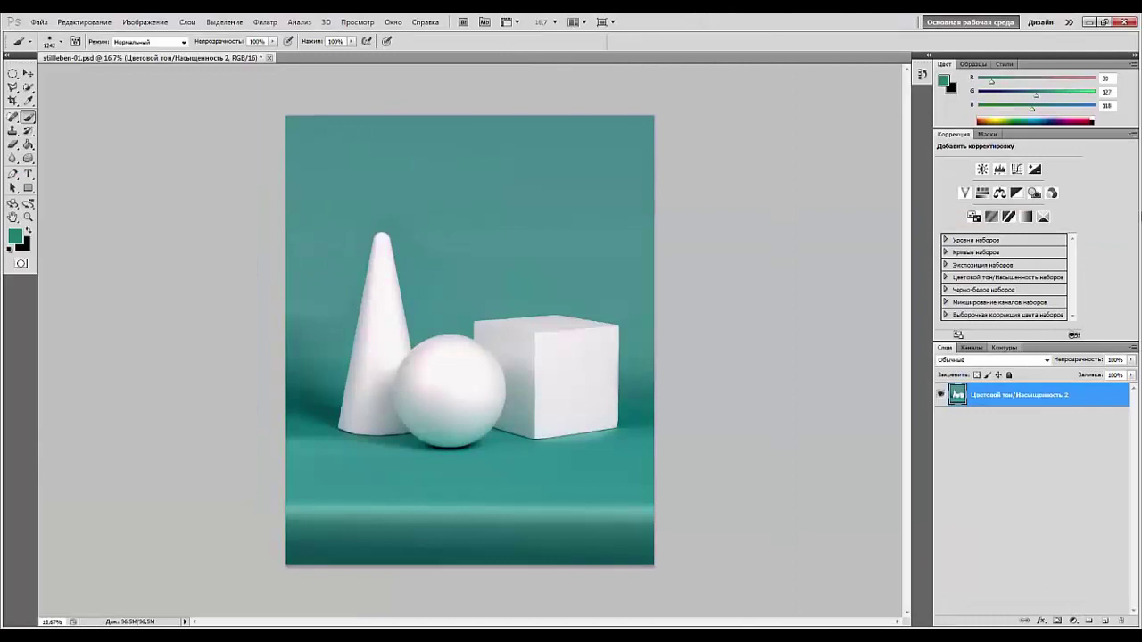
key(ctrl+plus)
key(ctrl+plus)
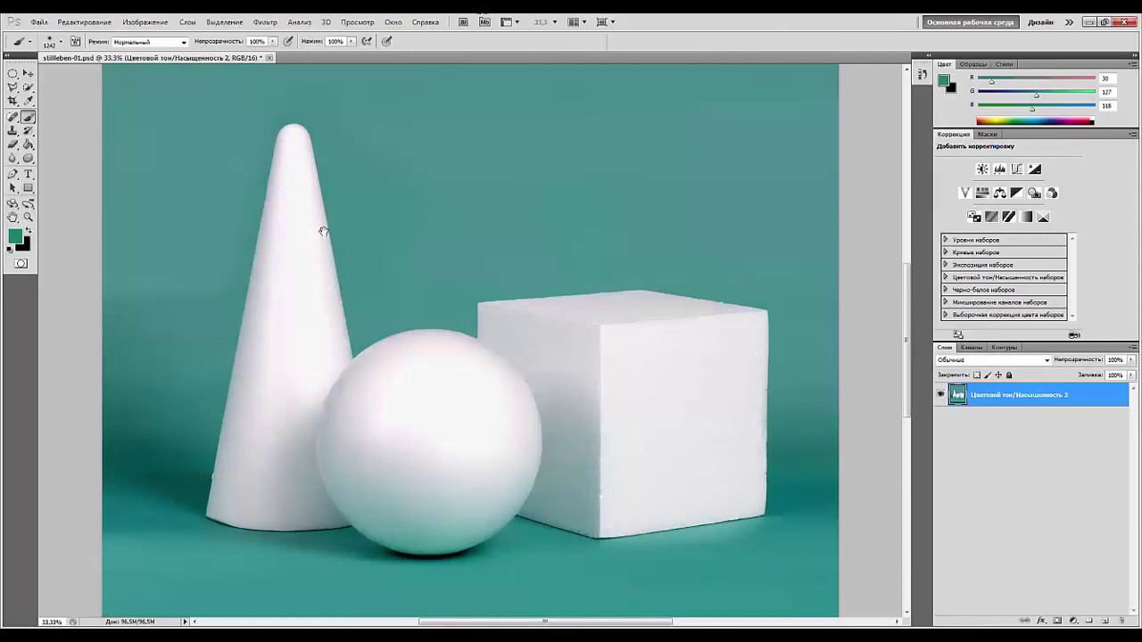
drag(323, 231, 508, 196)
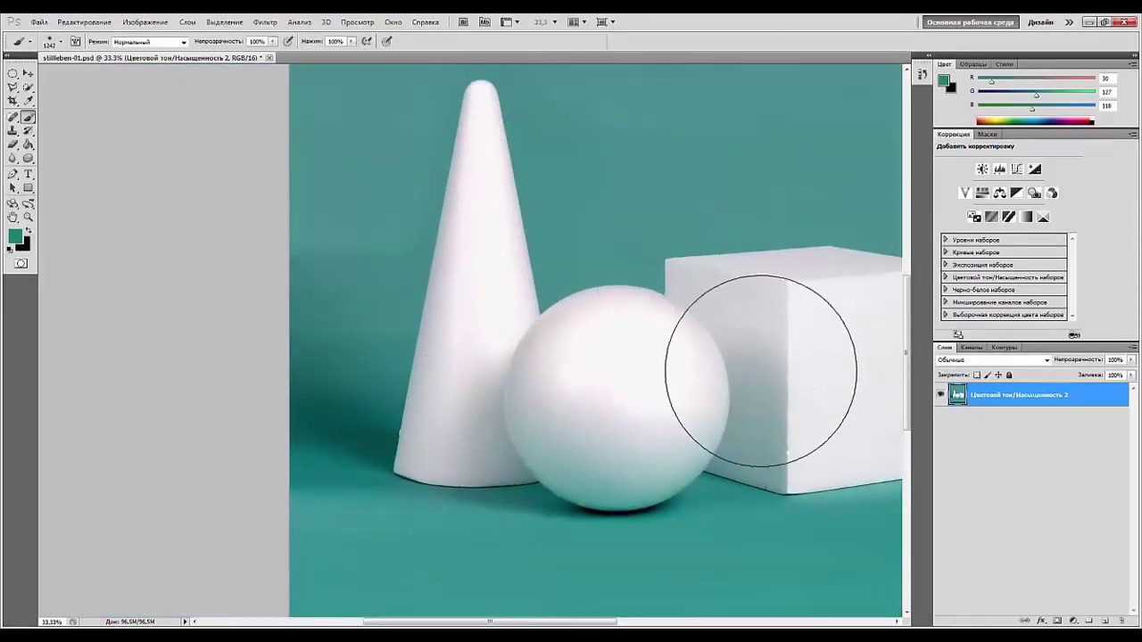
drag(715, 363, 673, 188)
key(ctrl+minus)
key(ctrl+minus)
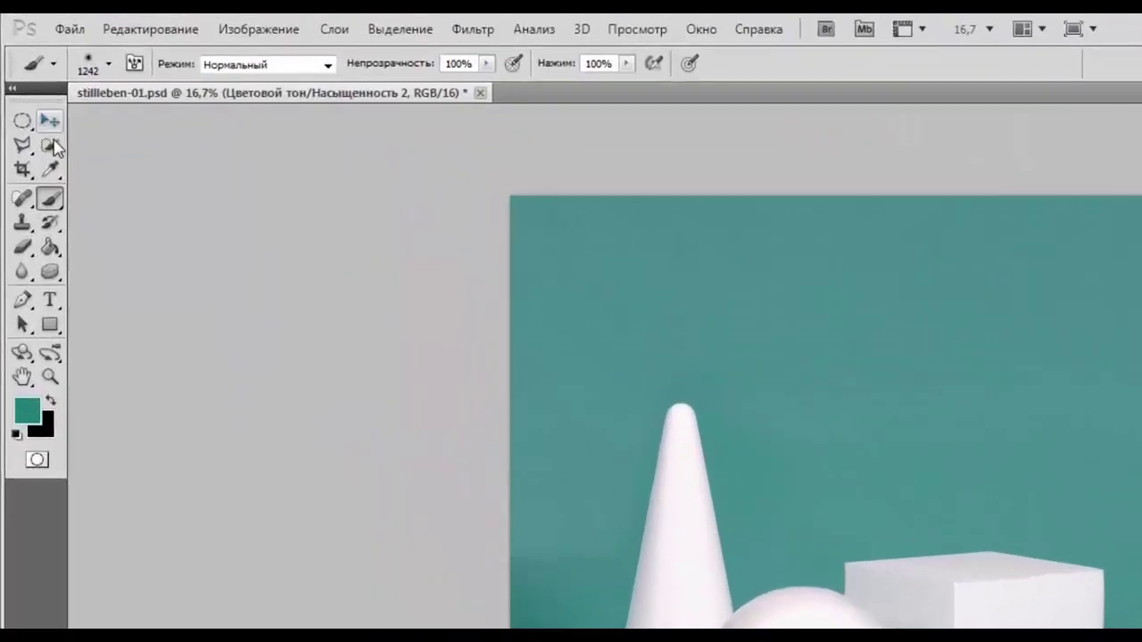
Try selecting the white objects and the upper background with the Magic Wand at tolerance 32, and clear the selection.
click(32, 88)
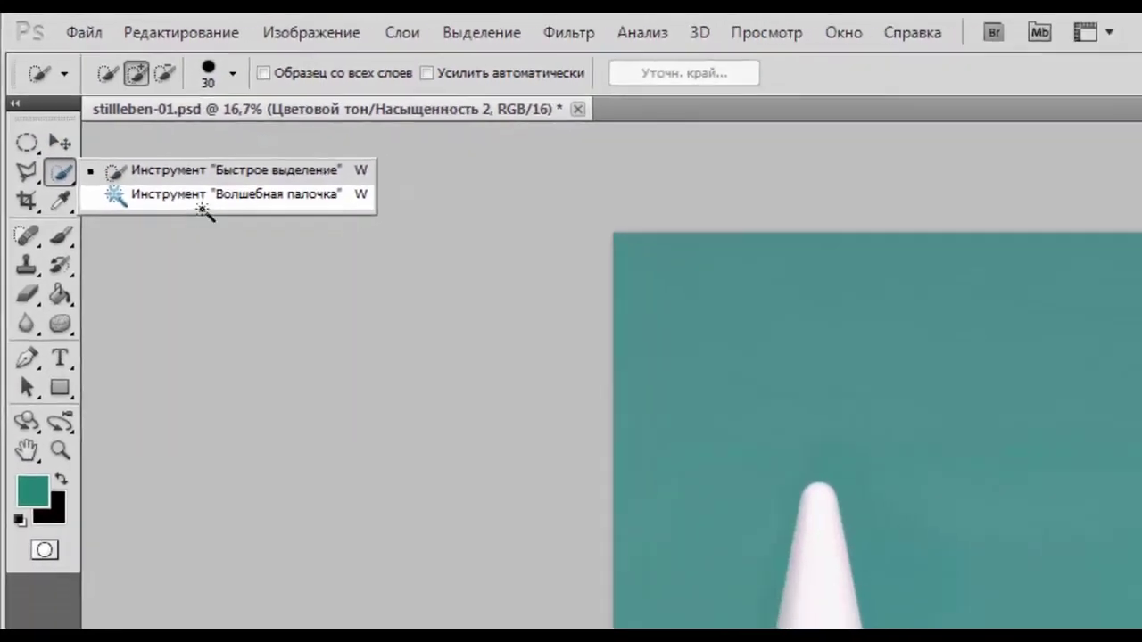
click(233, 251)
click(491, 412)
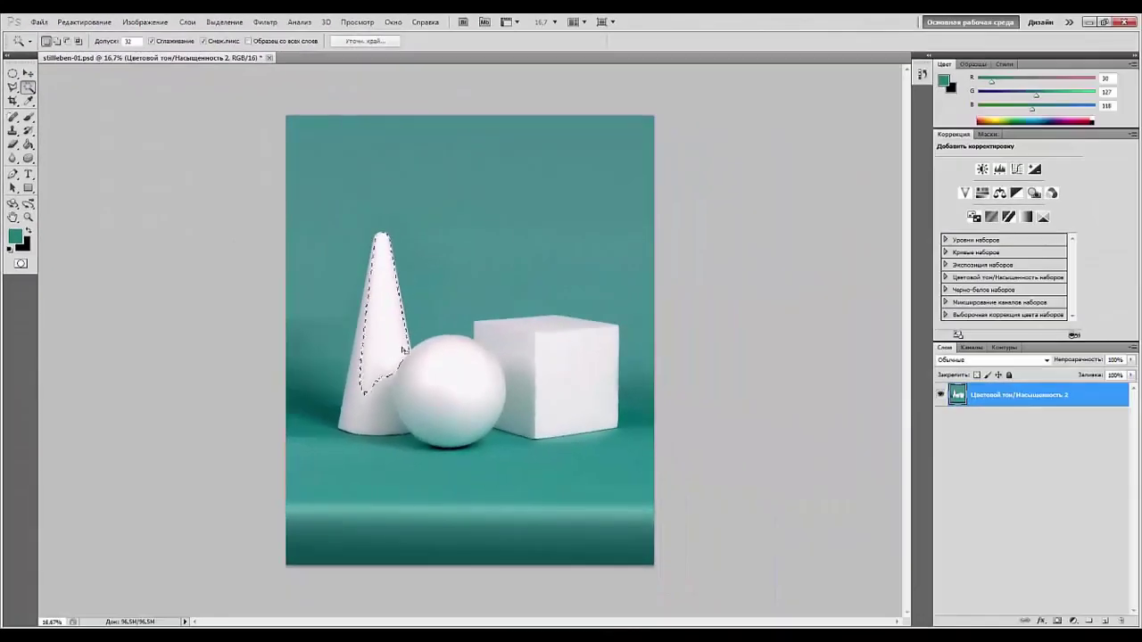
shift+click(488, 497)
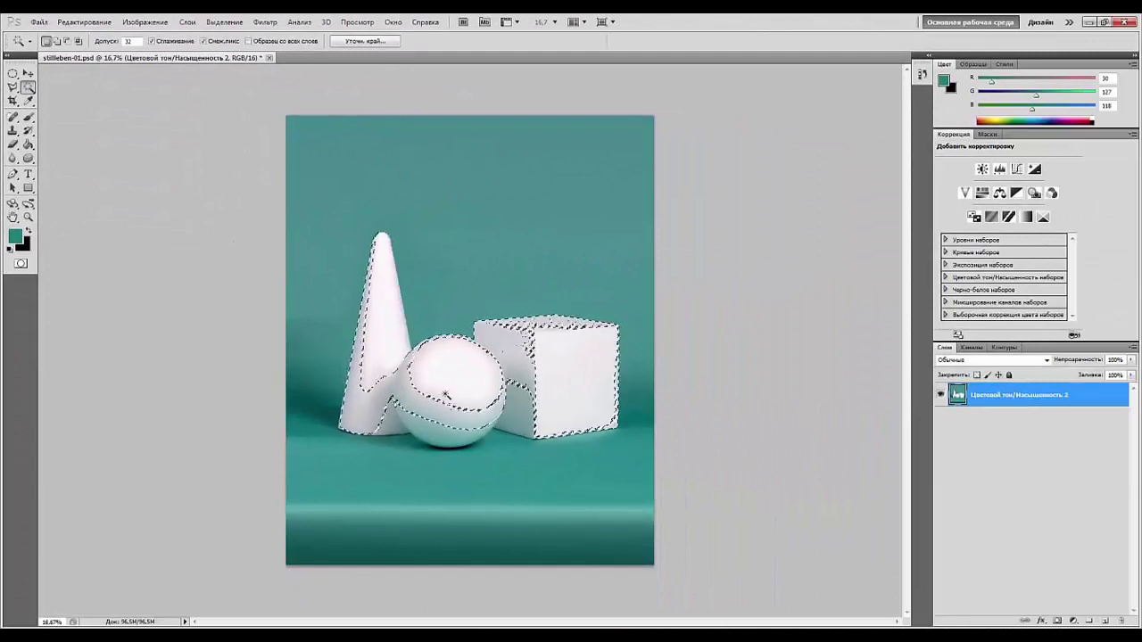
click(457, 384)
shift+click(568, 389)
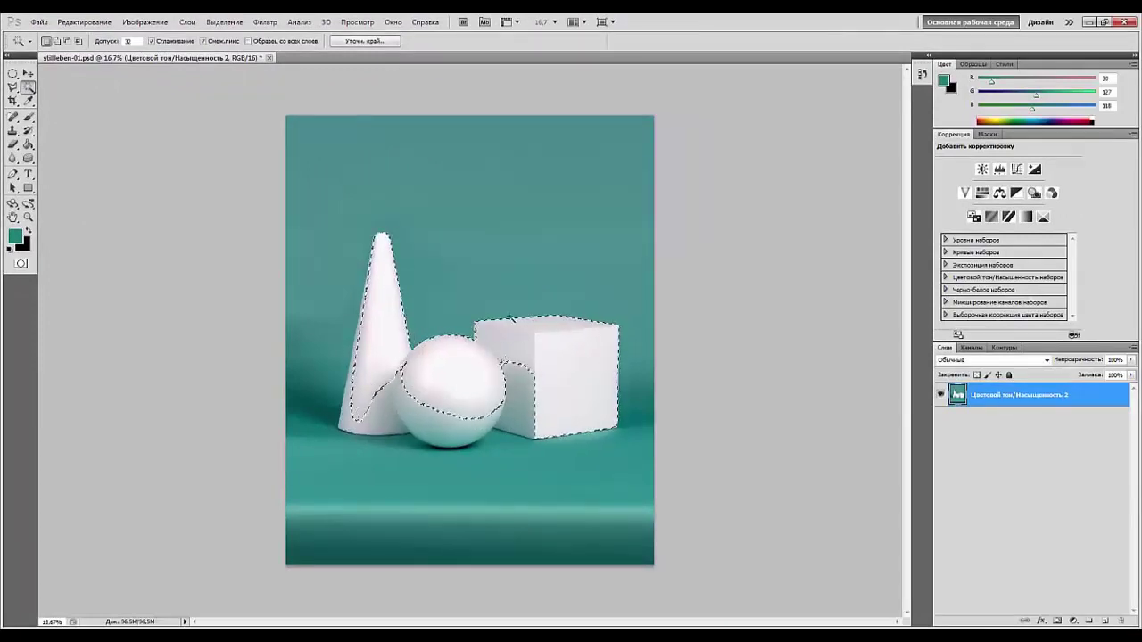
click(489, 278)
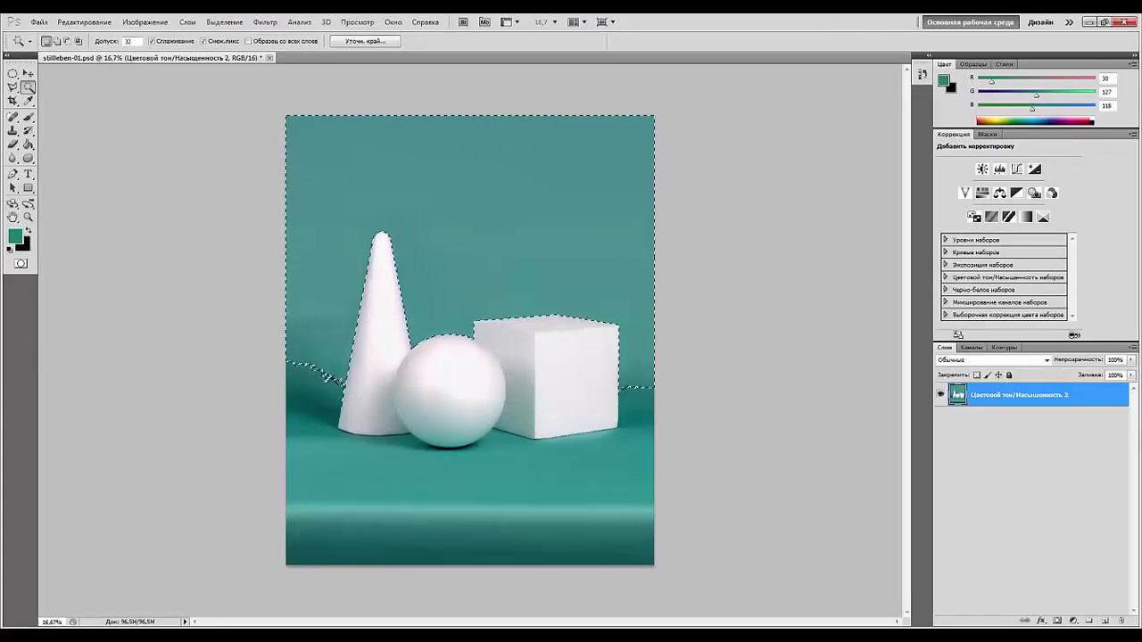
key(ctrl+d)
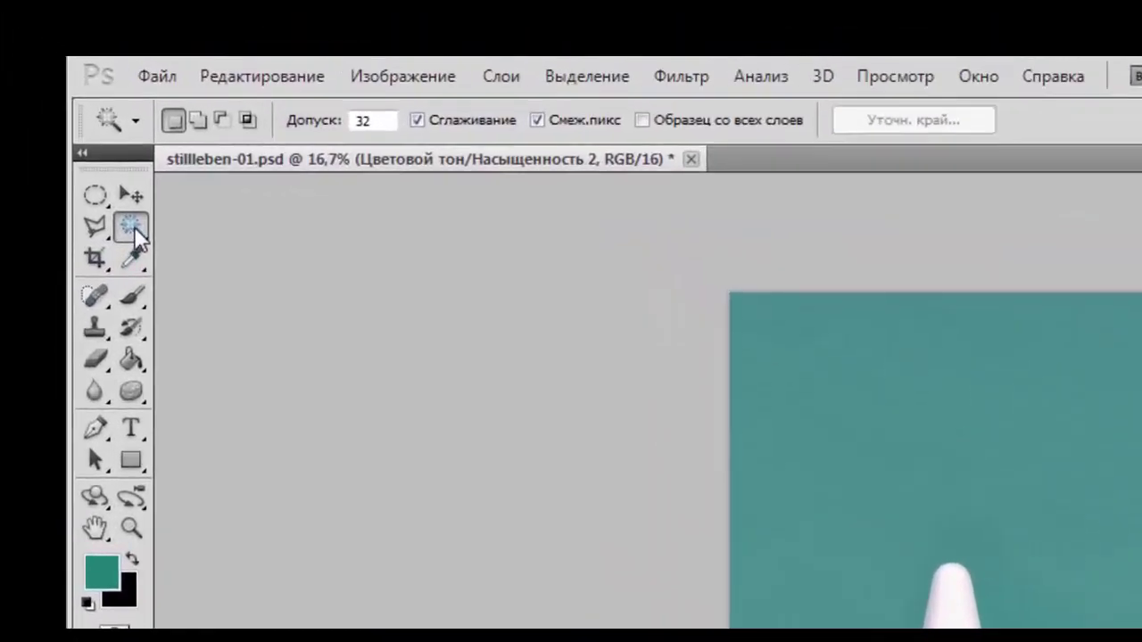
Select the cone, sphere and cube together using the Quick Selection tool with a size 30 brush.
click(28, 87)
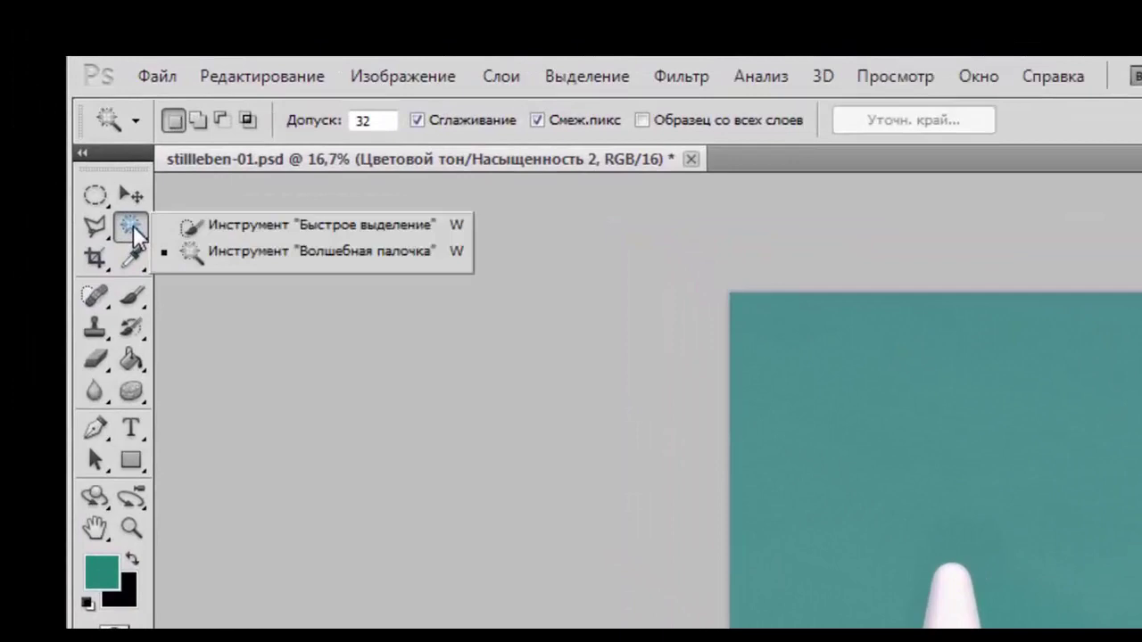
click(205, 228)
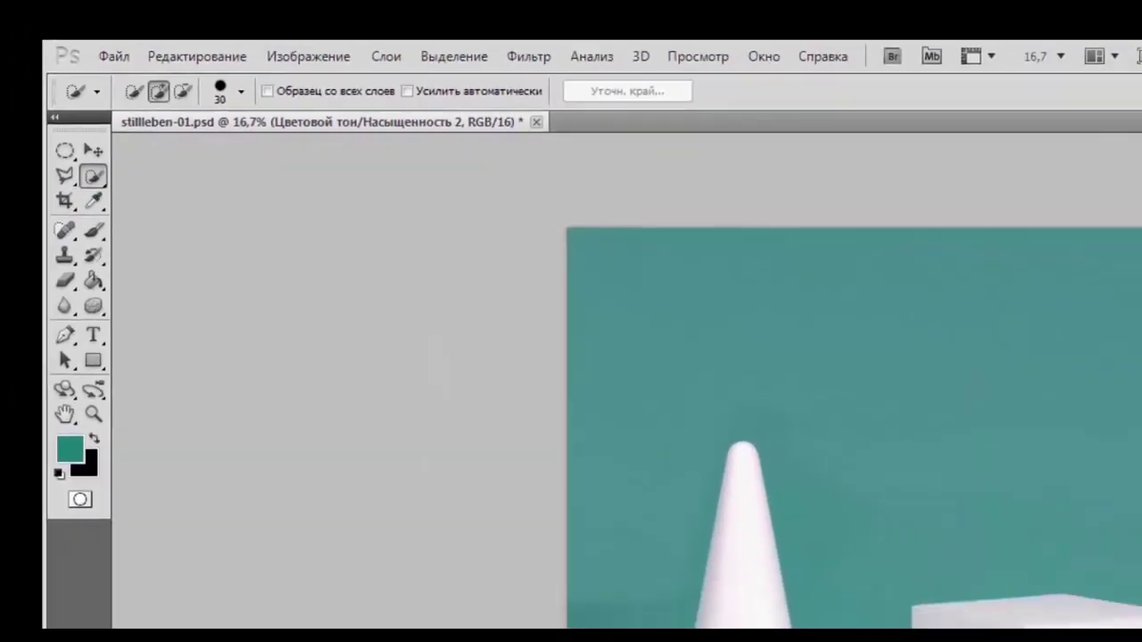
drag(742, 500, 747, 620)
mouse_move(382, 407)
mouse_down()
mouse_move(406, 375)
mouse_move(441, 354)
mouse_move(484, 364)
mouse_move(502, 334)
mouse_move(558, 327)
mouse_move(558, 375)
mouse_up()
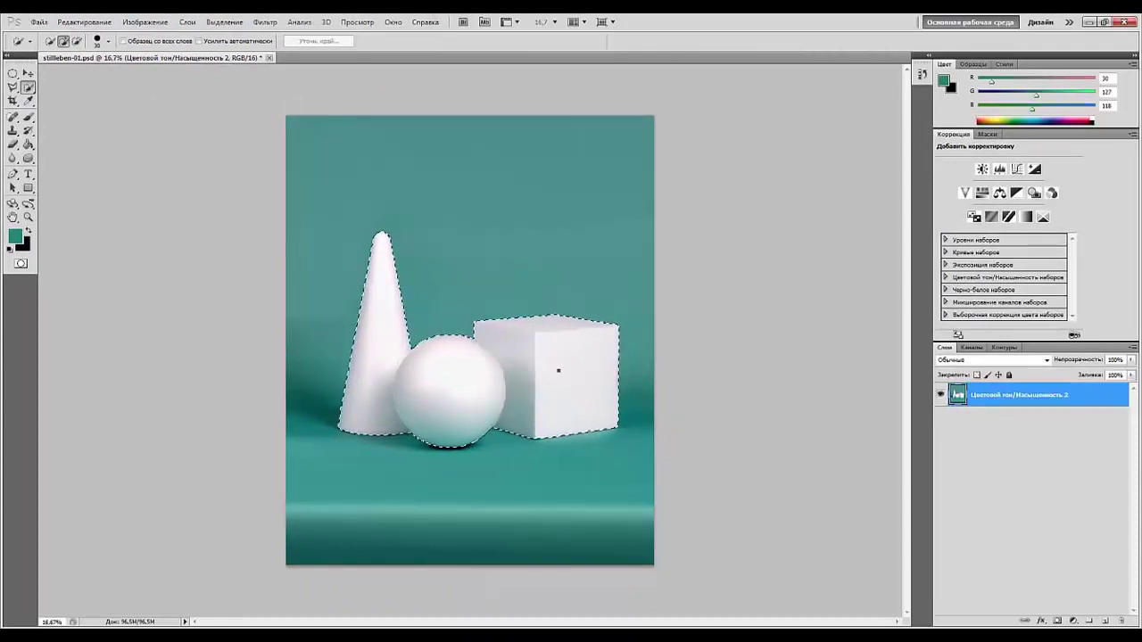
drag(442, 380, 442, 380)
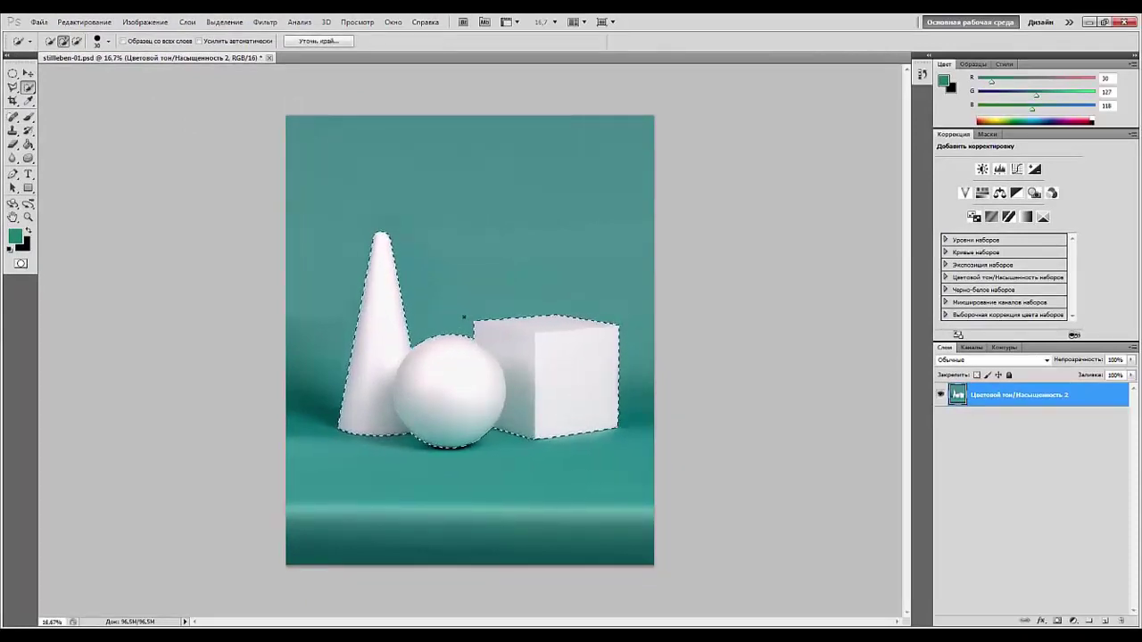
Refine the selection's edge with Smooth 21 and Feather 3.5 px, remembering these settings.
click(224, 21)
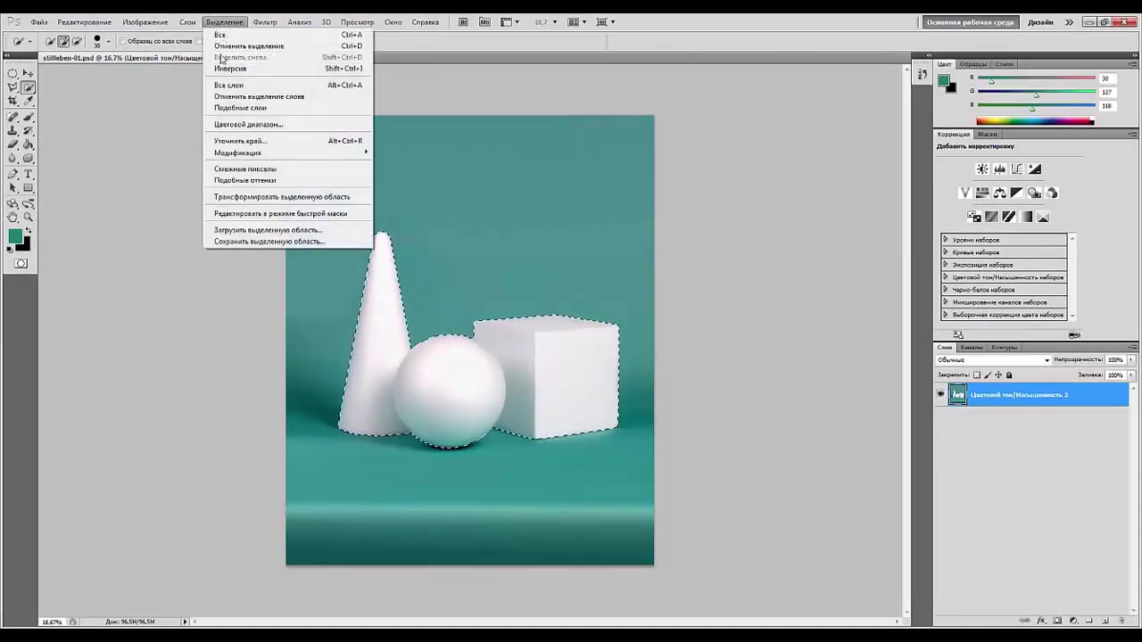
click(264, 142)
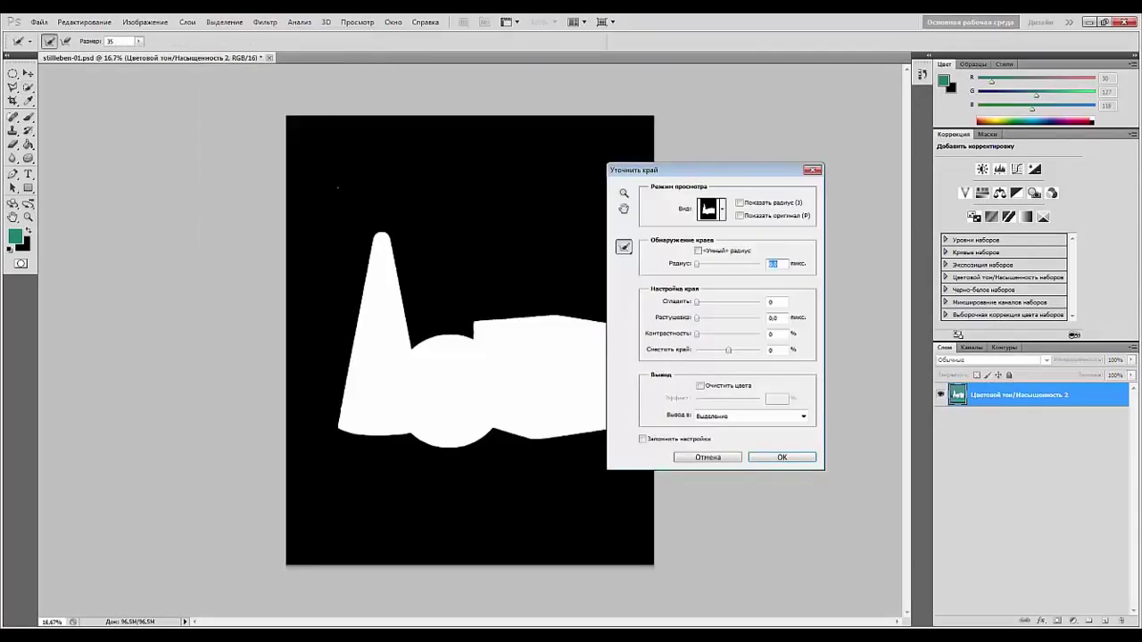
drag(699, 307, 709, 307)
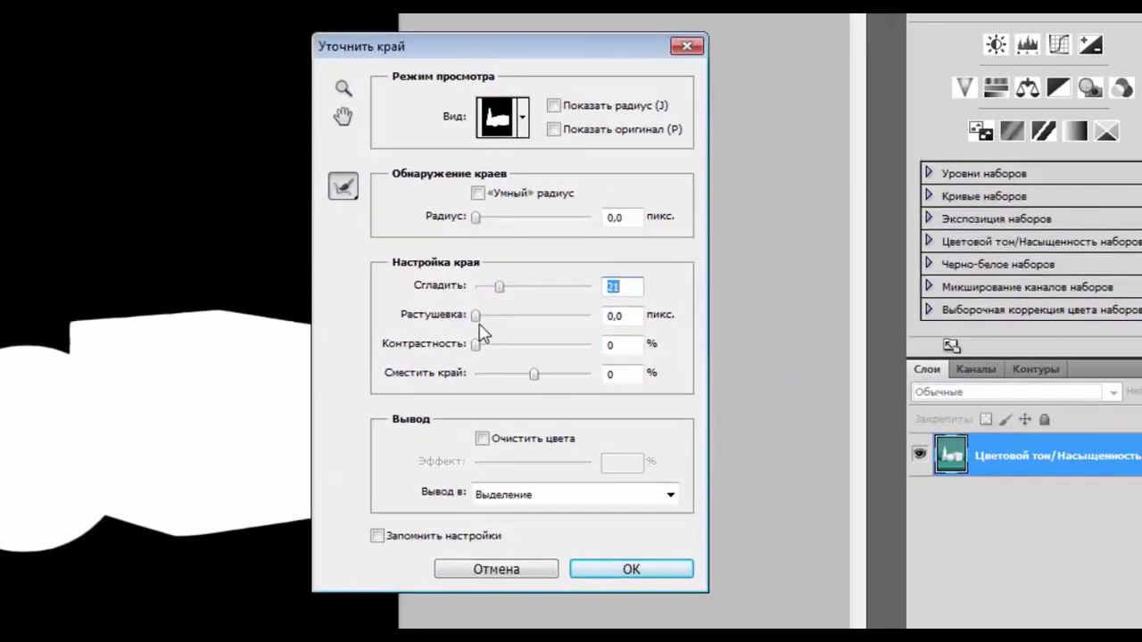
drag(478, 319, 499, 331)
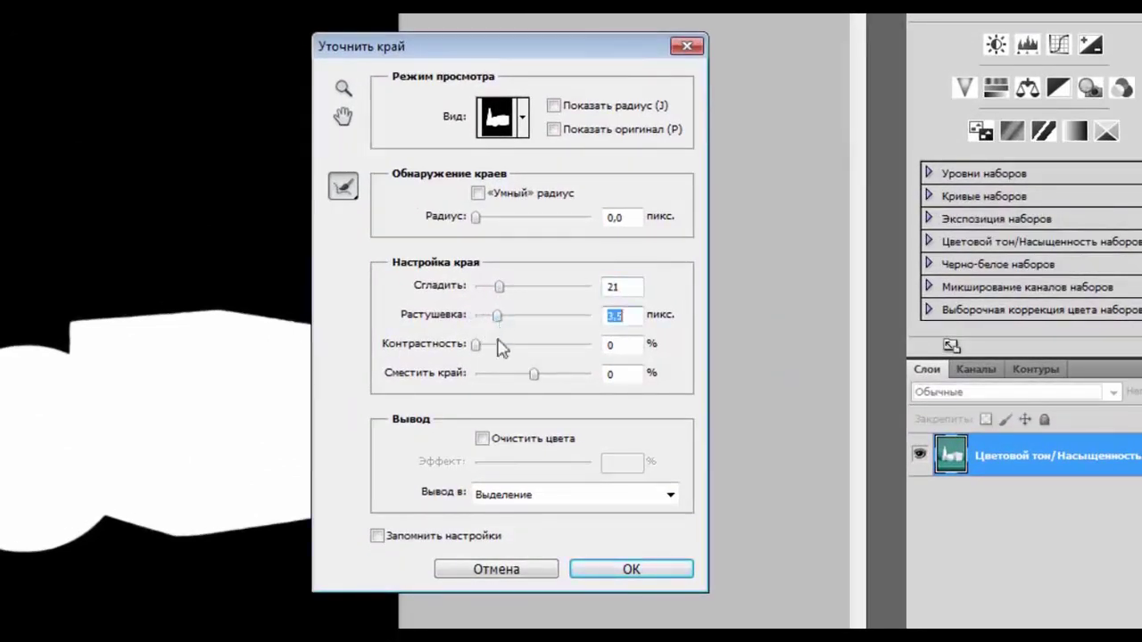
click(502, 571)
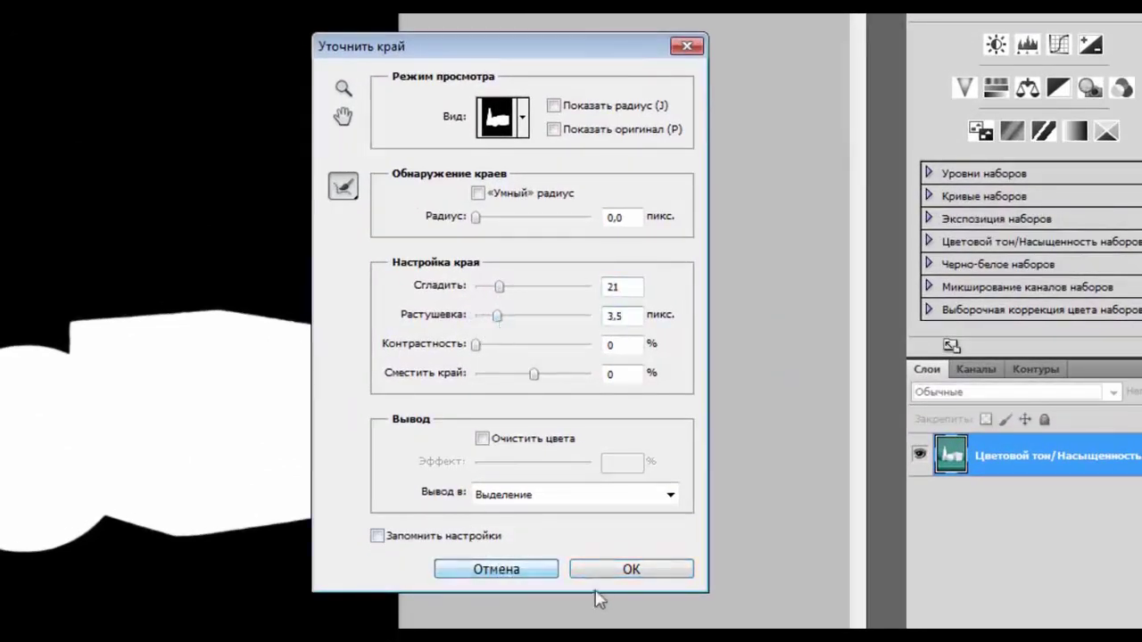
click(377, 537)
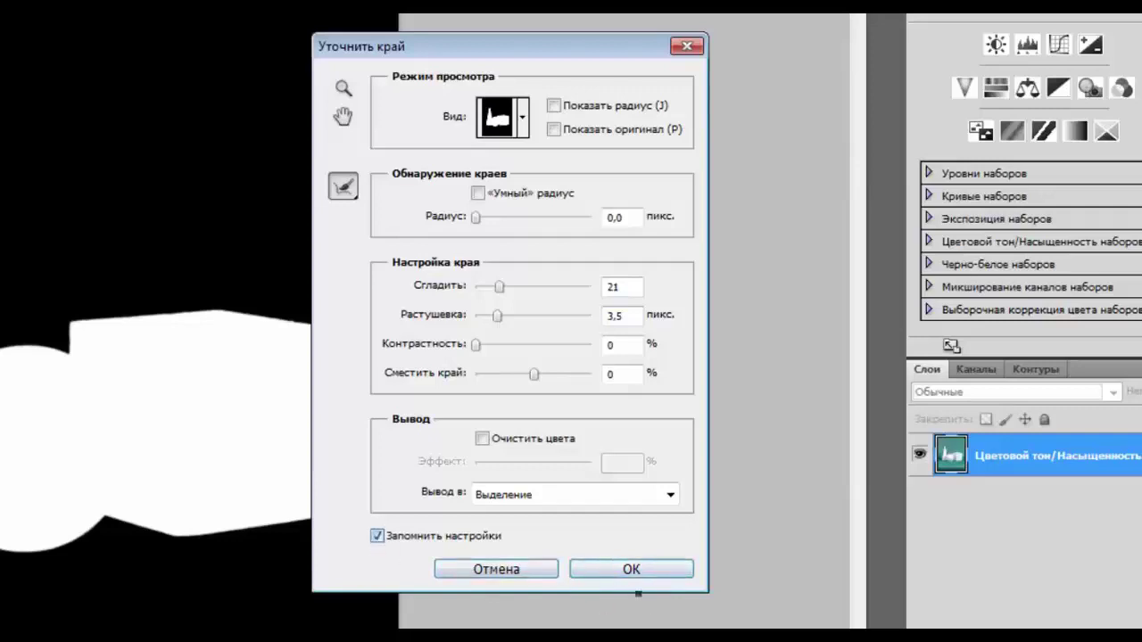
click(640, 577)
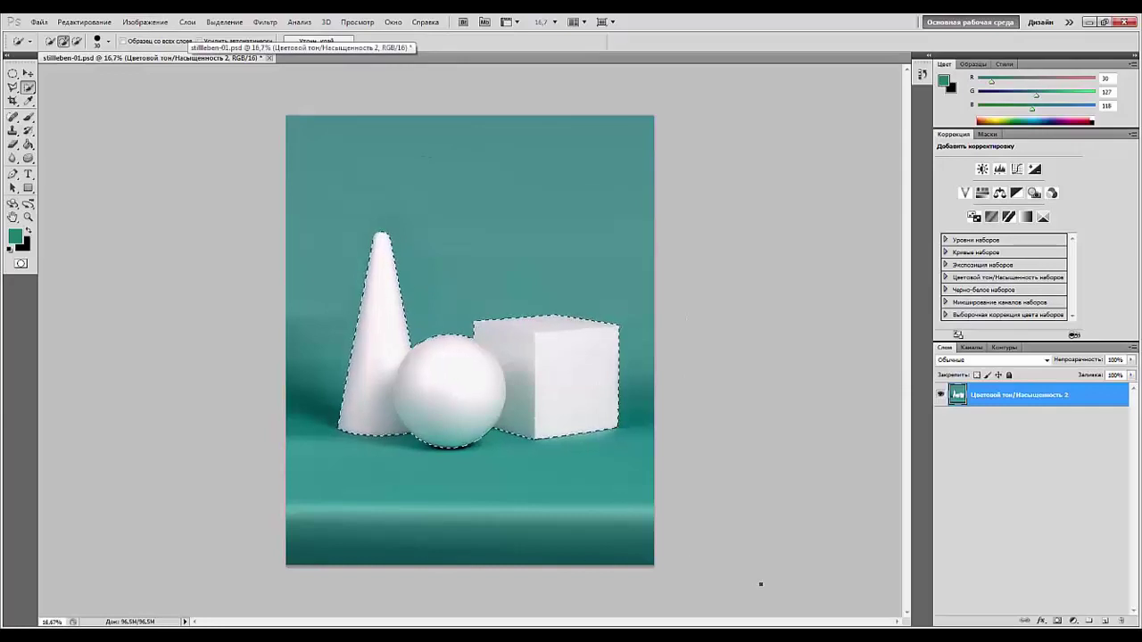
Invert the selection to cover the background and sample the backdrop's teal beside the cone as the brush colour.
key(ctrl+shift+i)
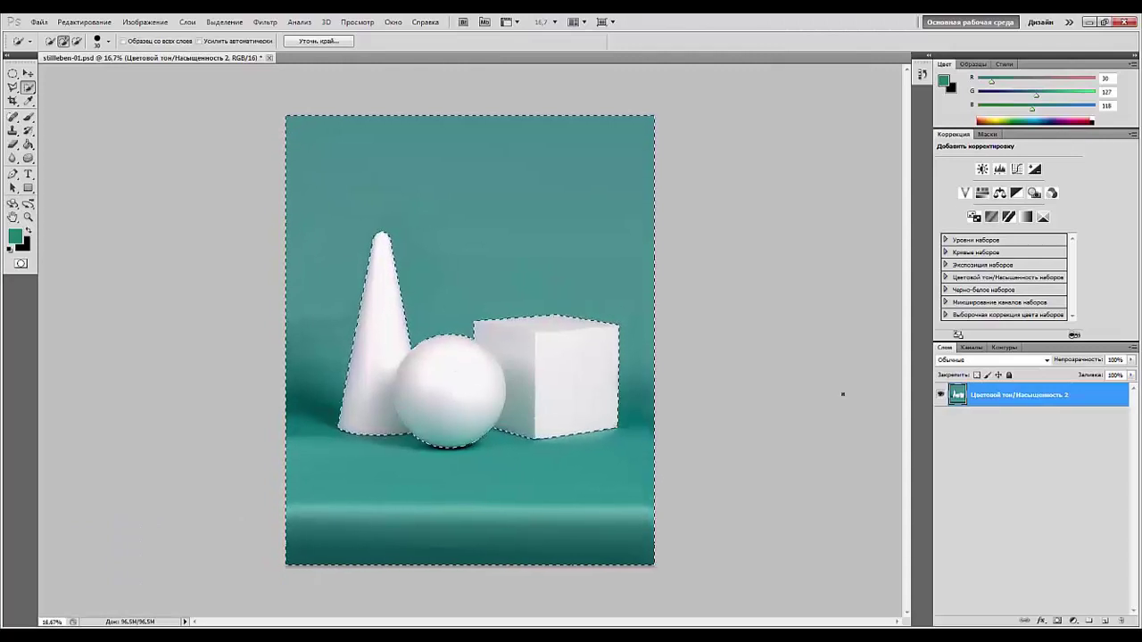
key(ctrl+plus)
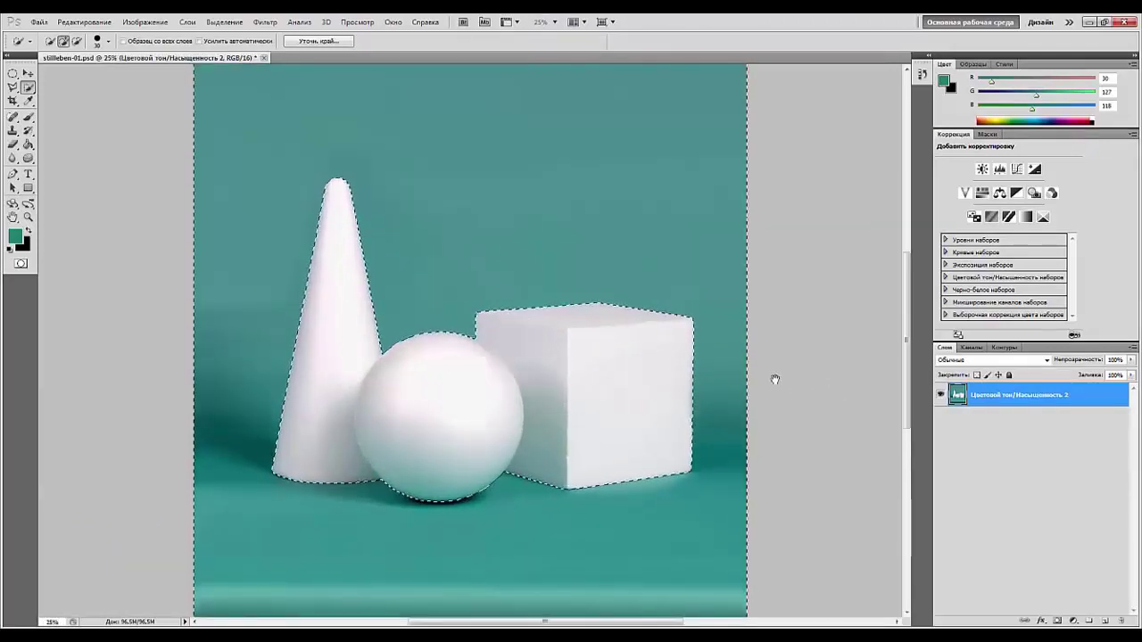
key(ctrl+d)
drag(416, 471, 460, 514)
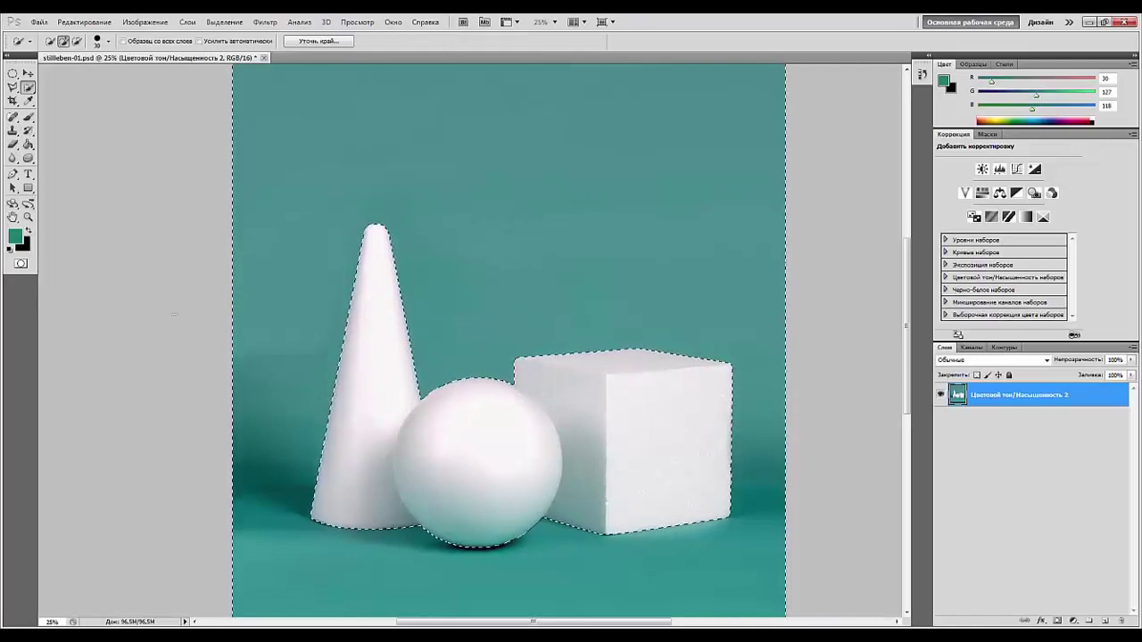
click(28, 117)
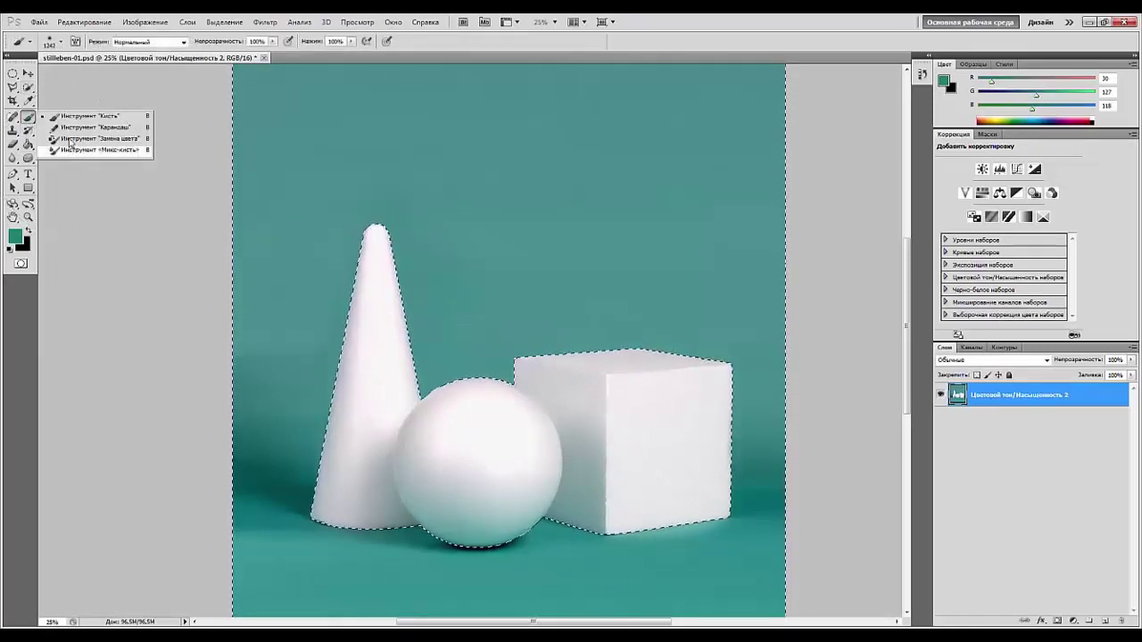
click(66, 120)
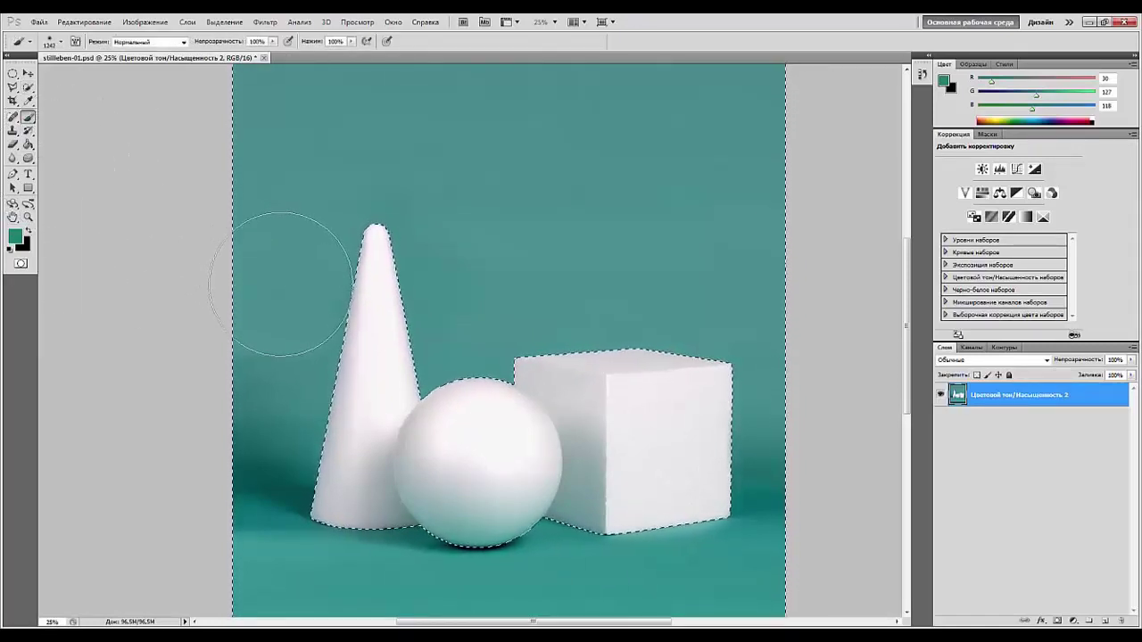
alt+click(297, 282)
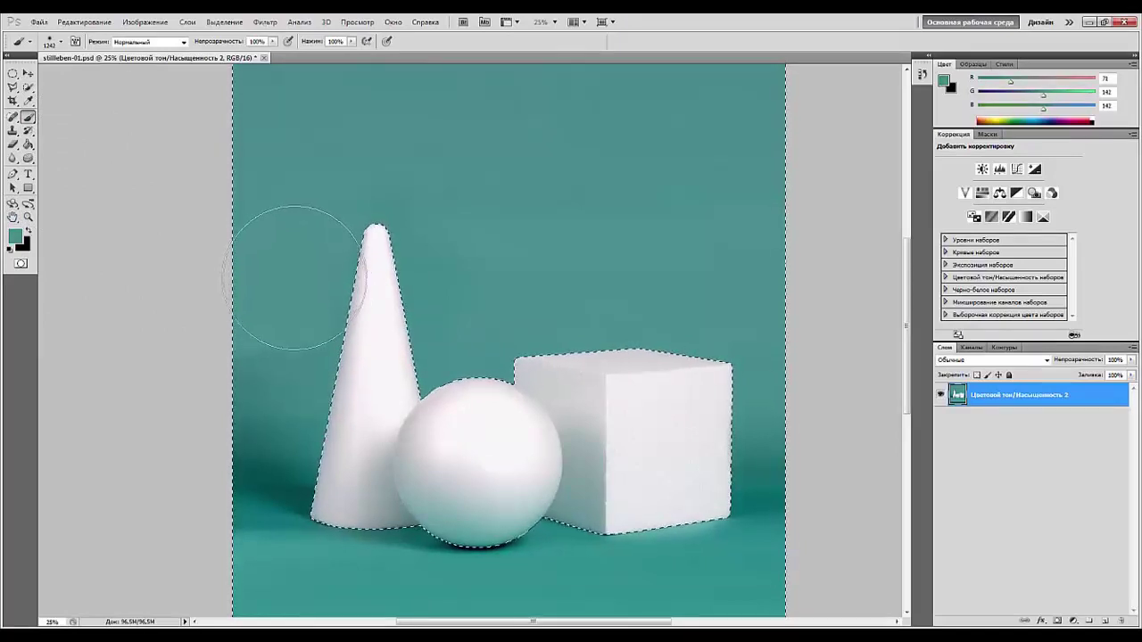
Add a new layer and paint the sampled teal over the uneven backdrop around the objects, lowering the brush opacity to 25%.
click(1104, 622)
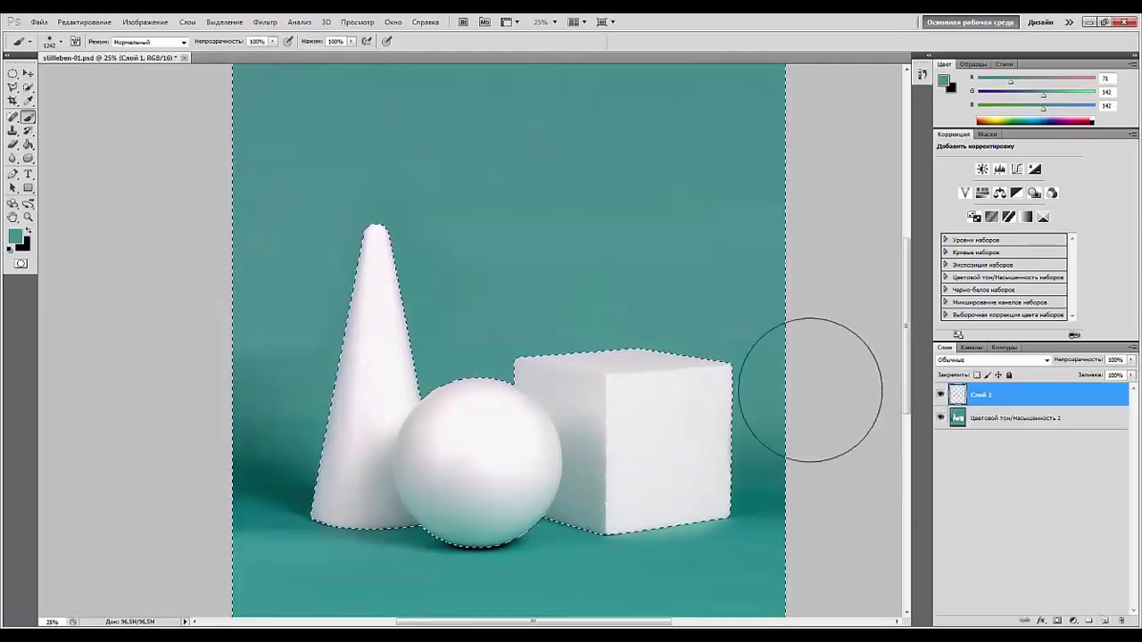
click(284, 402)
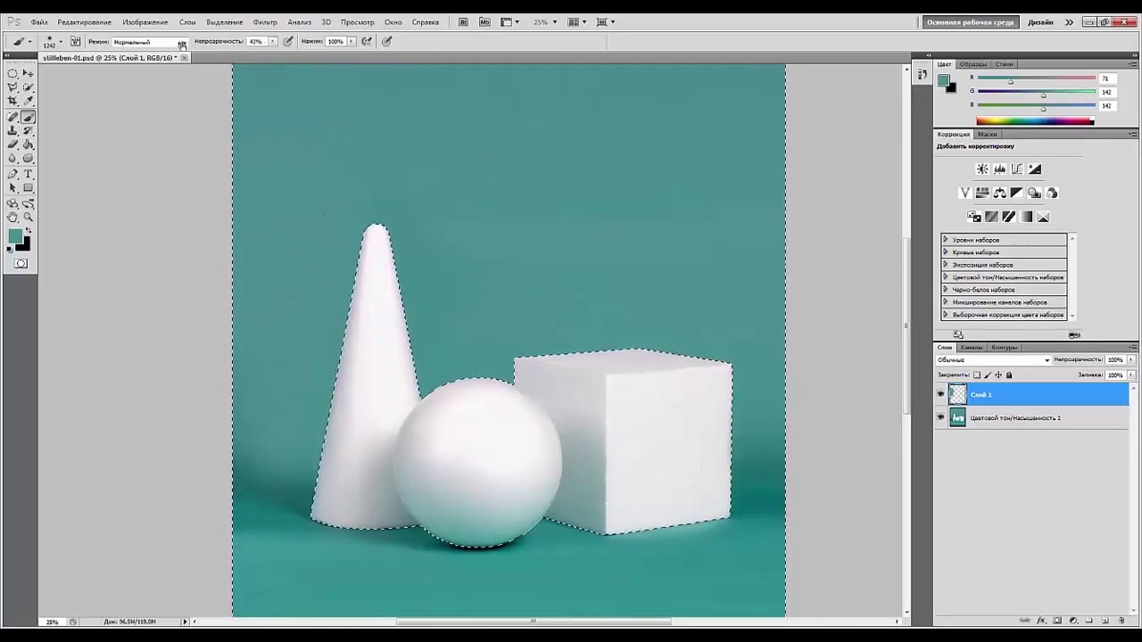
drag(181, 46, 185, 47)
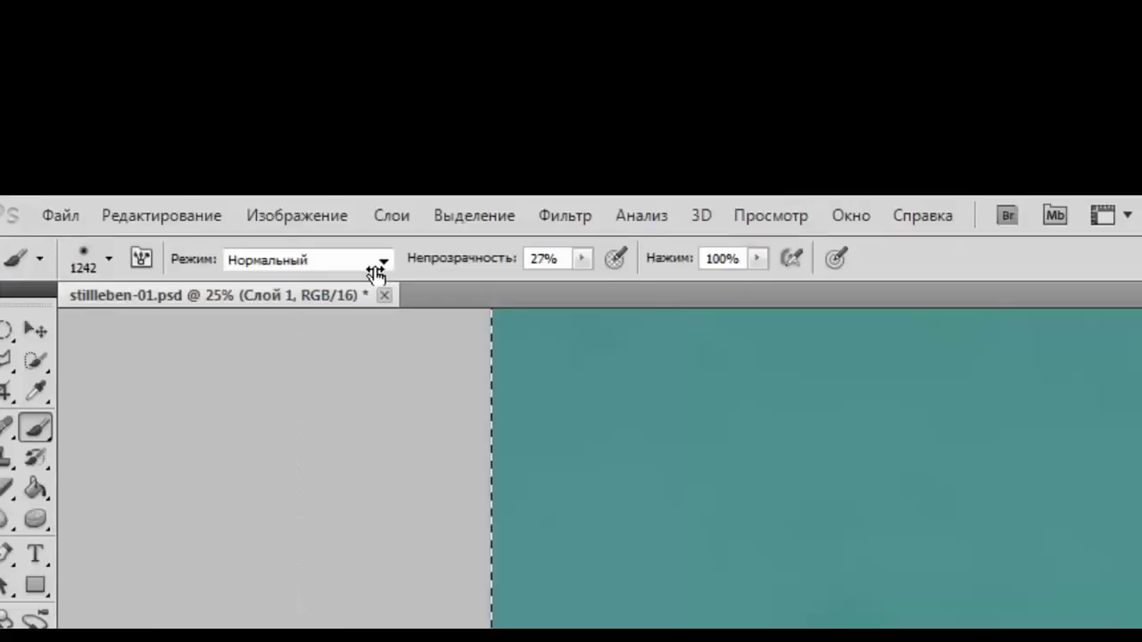
drag(375, 273, 371, 274)
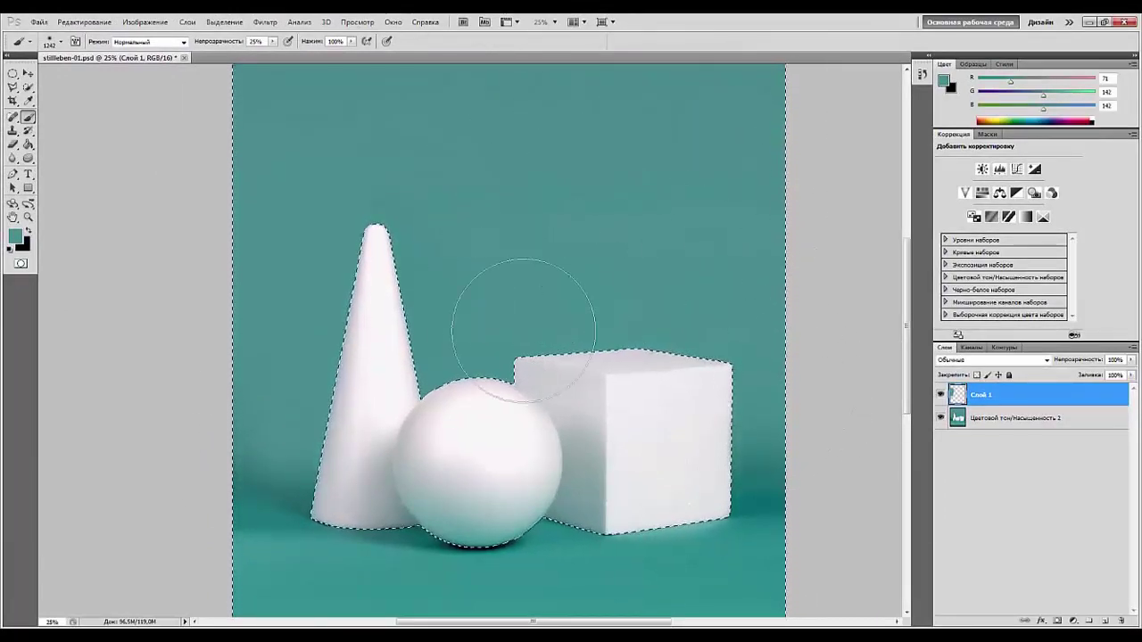
key(ctrl+minus)
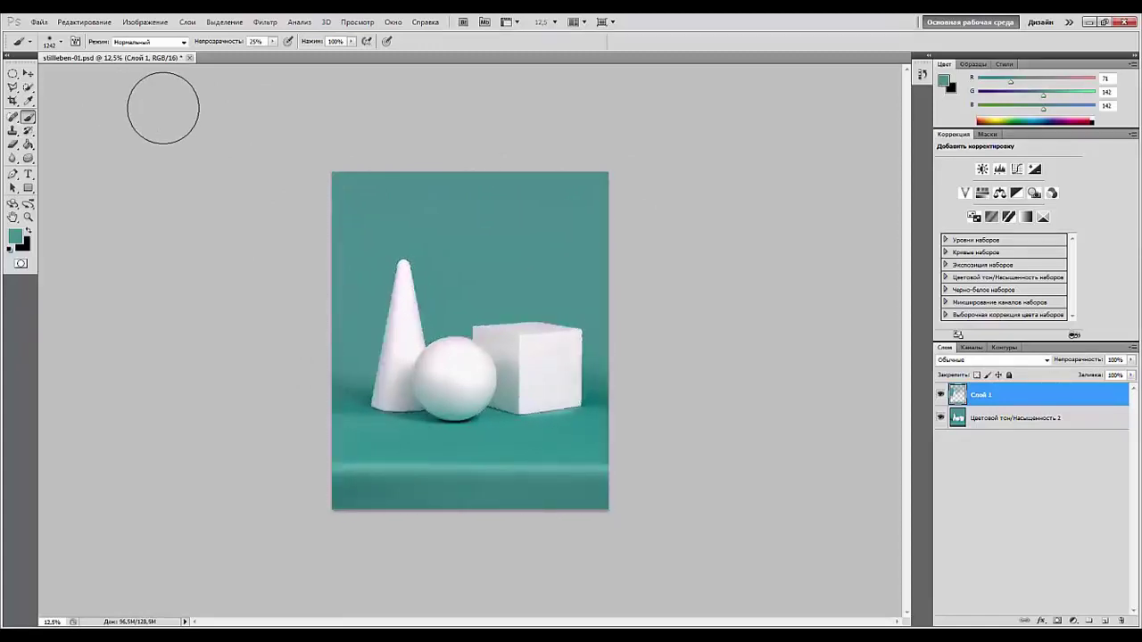
key(ctrl+plus)
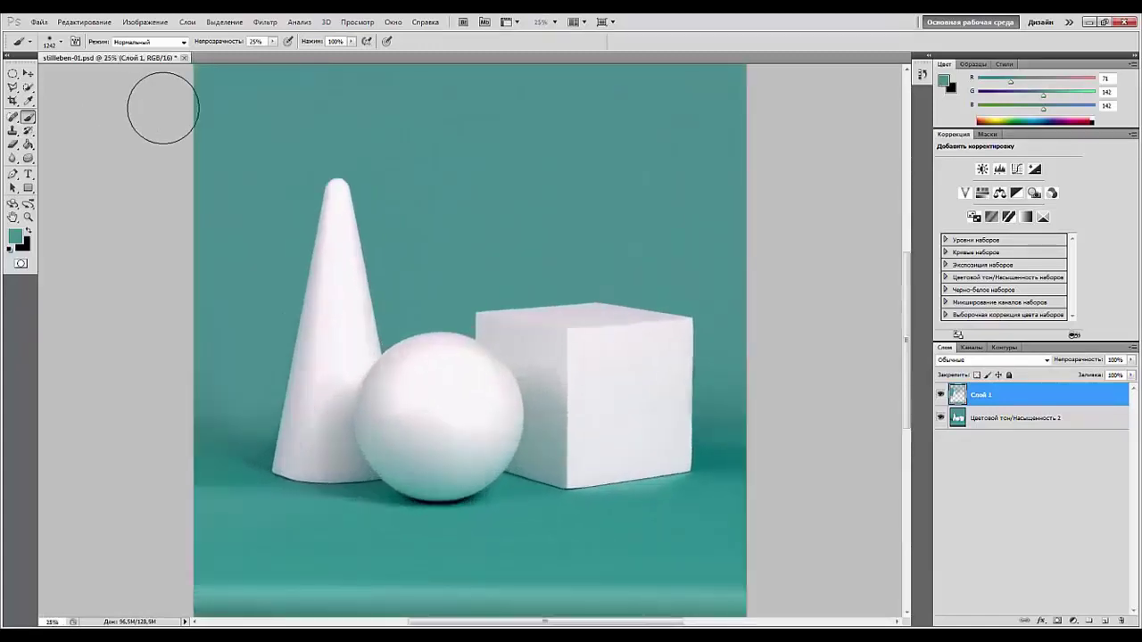
key(ctrl+minus)
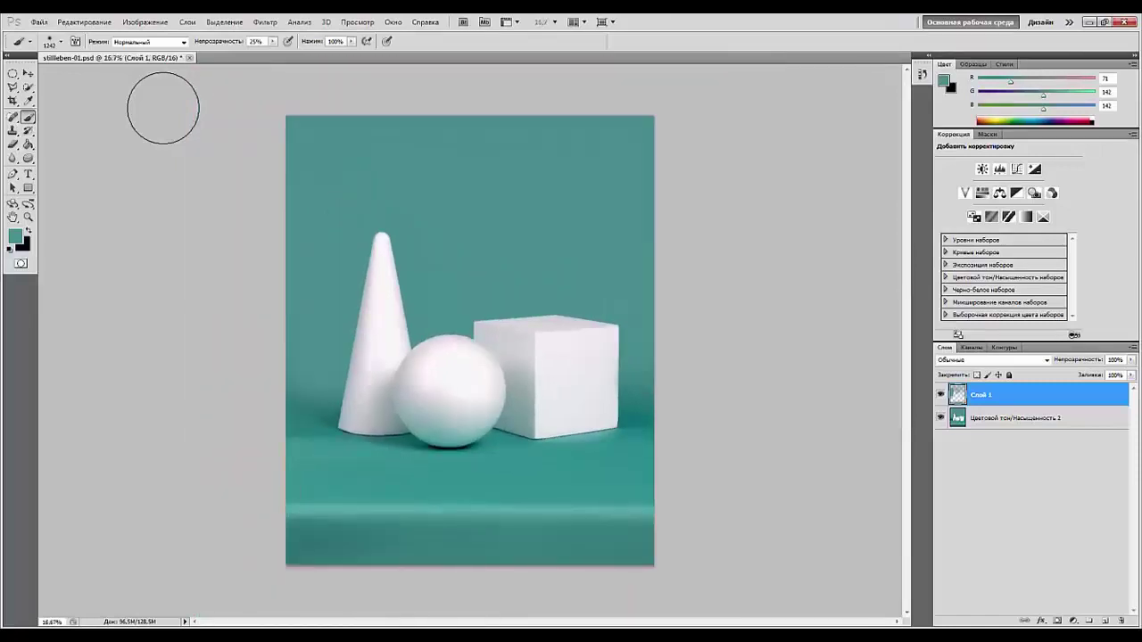
key(bracketright)
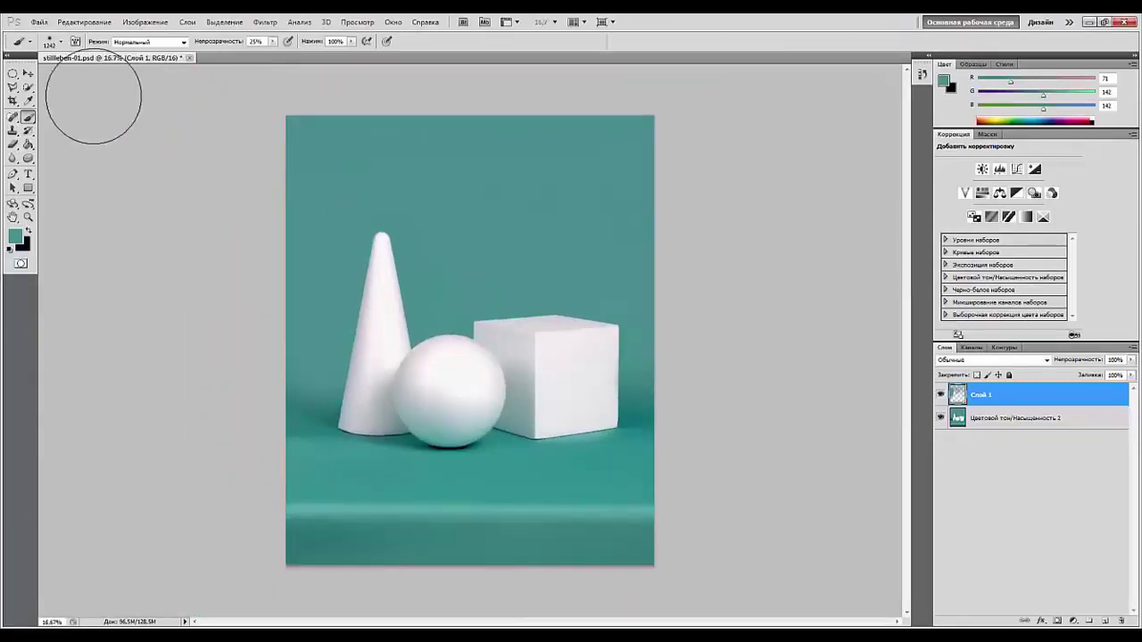